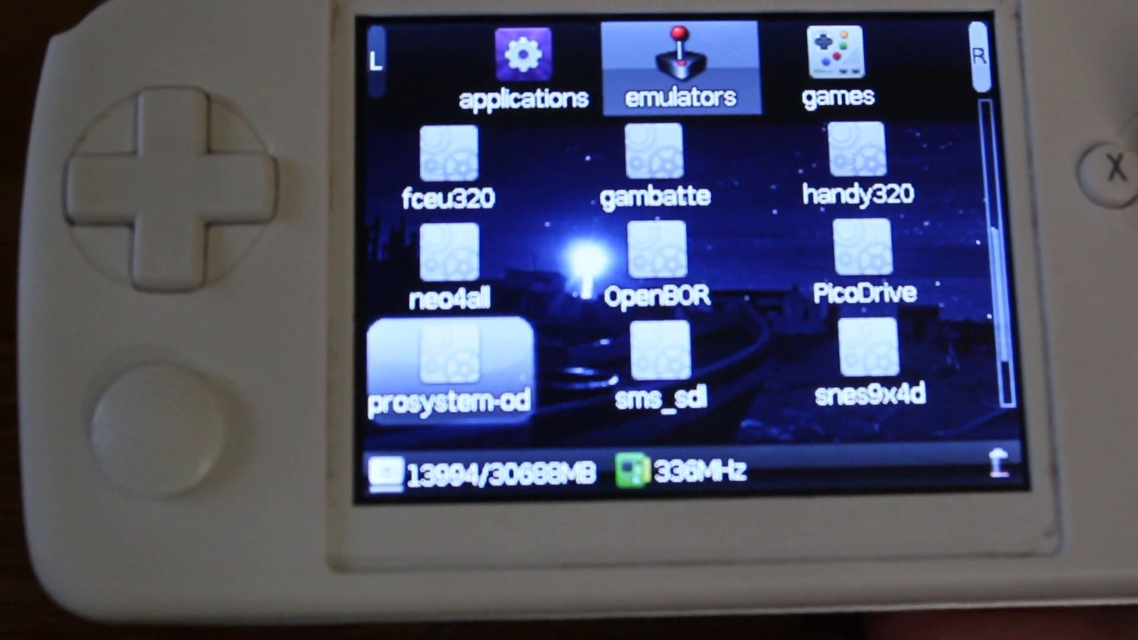
Launch ProSystem, choose Load rom and enter the roms folder
key("Return")
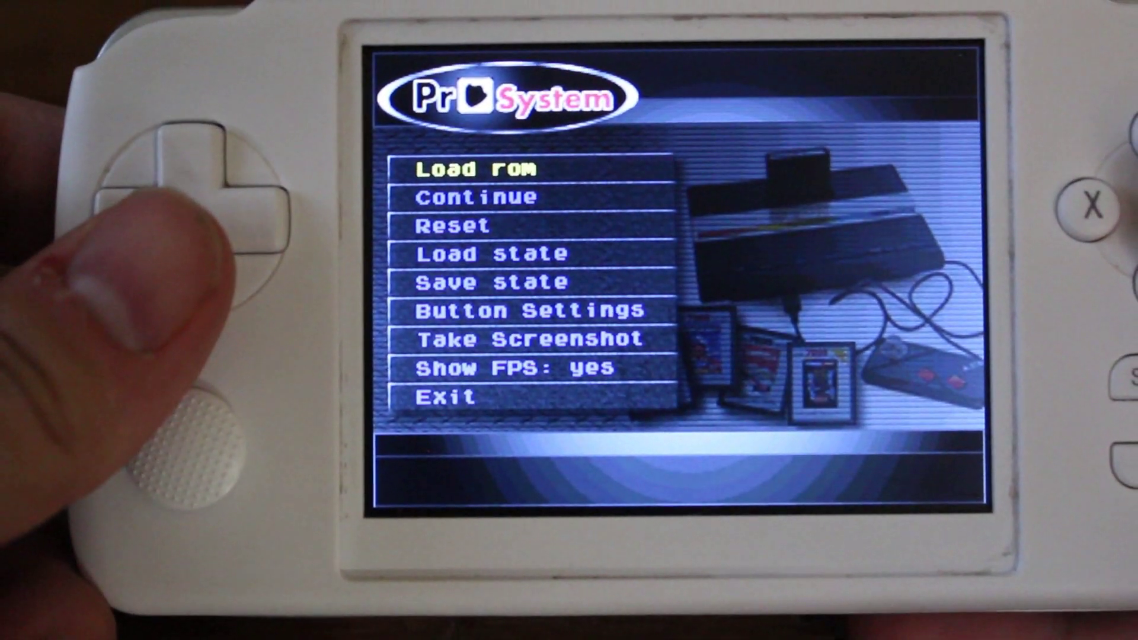
key("Return")
key("Down")
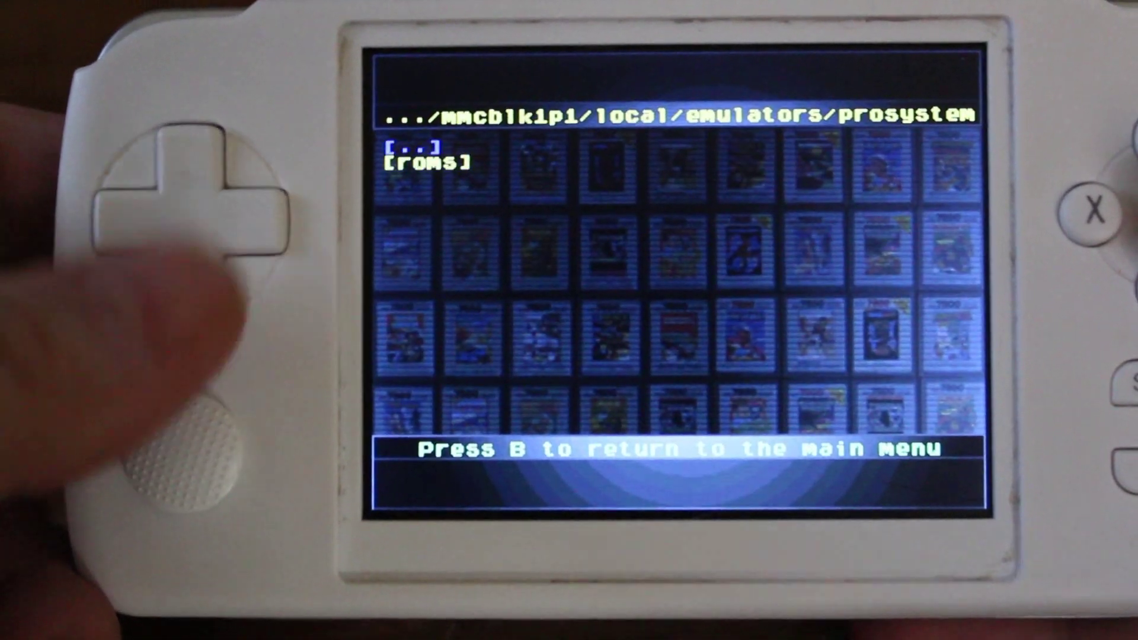
key("Return")
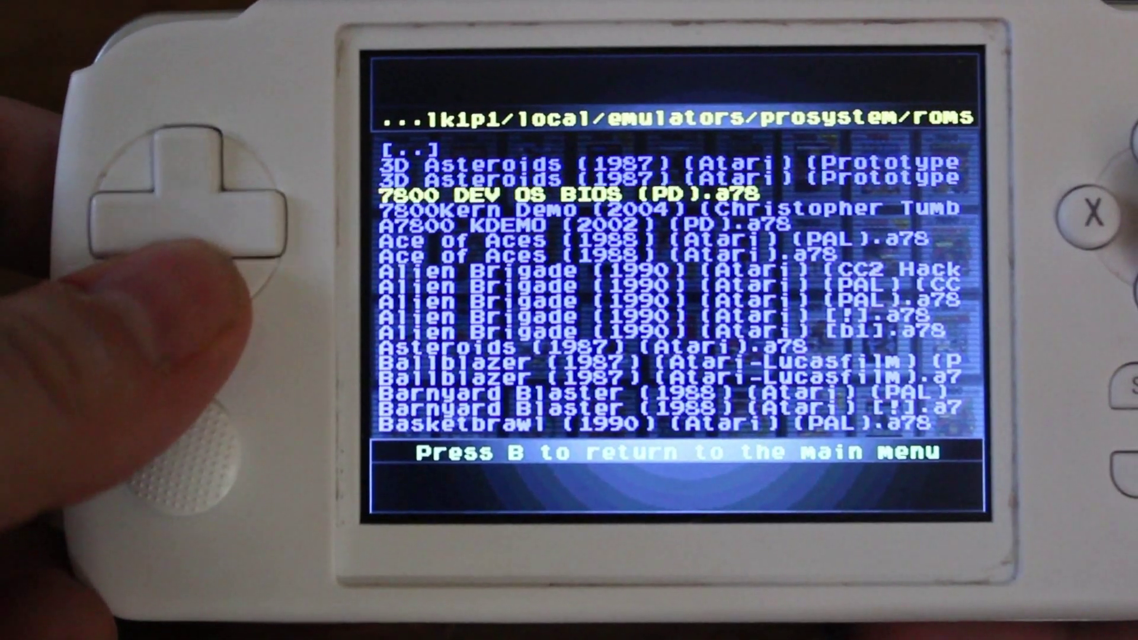
Scroll the ROM list to Commando (1989) (Atari).a78 and load it
key("Down")
key("Down")
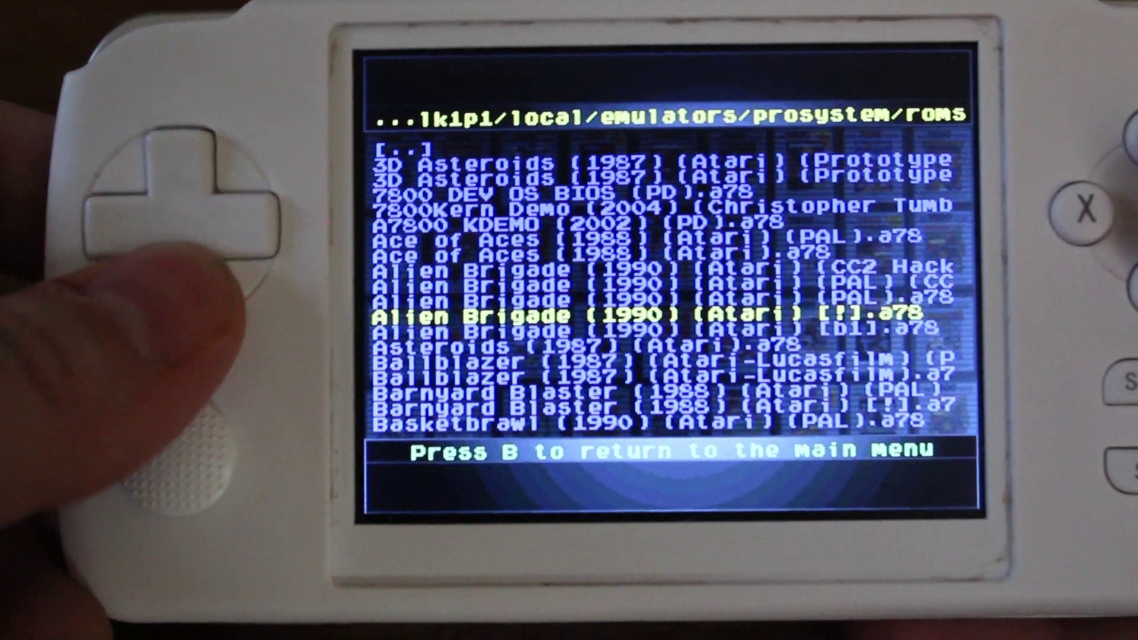
key("Down")
key("Down")
key("Down")
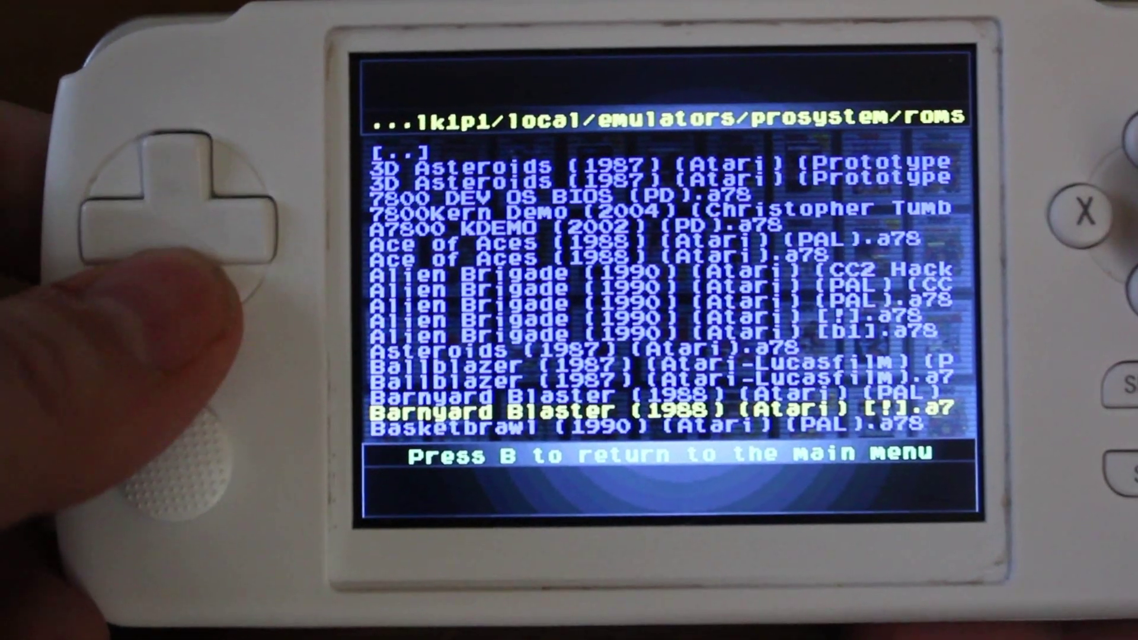
key("Down")
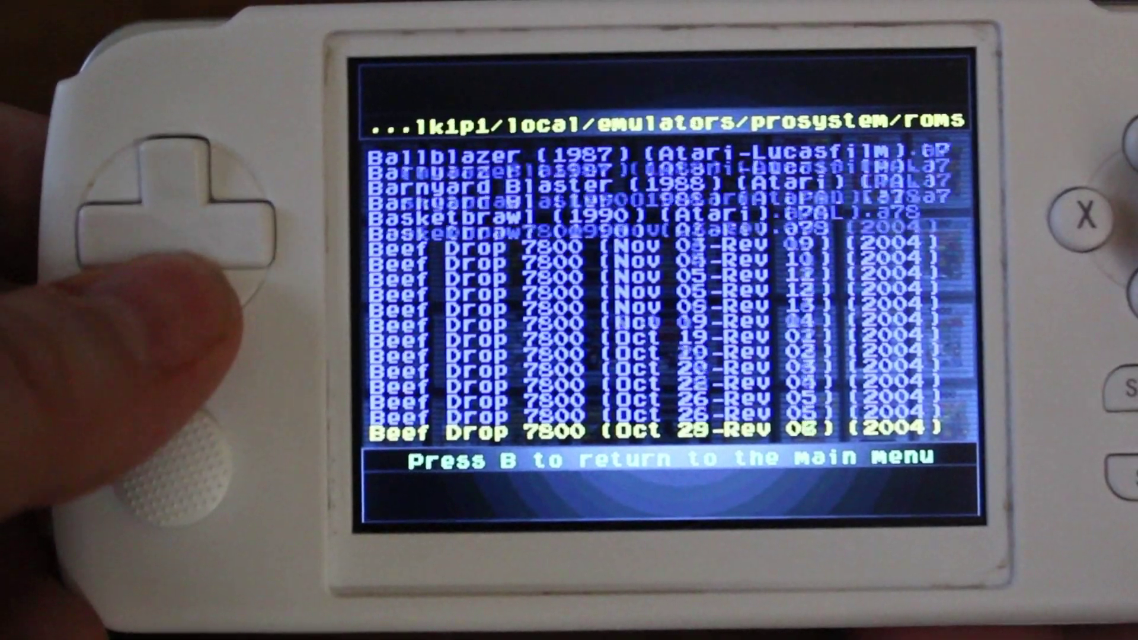
key("Down")
key("Down")
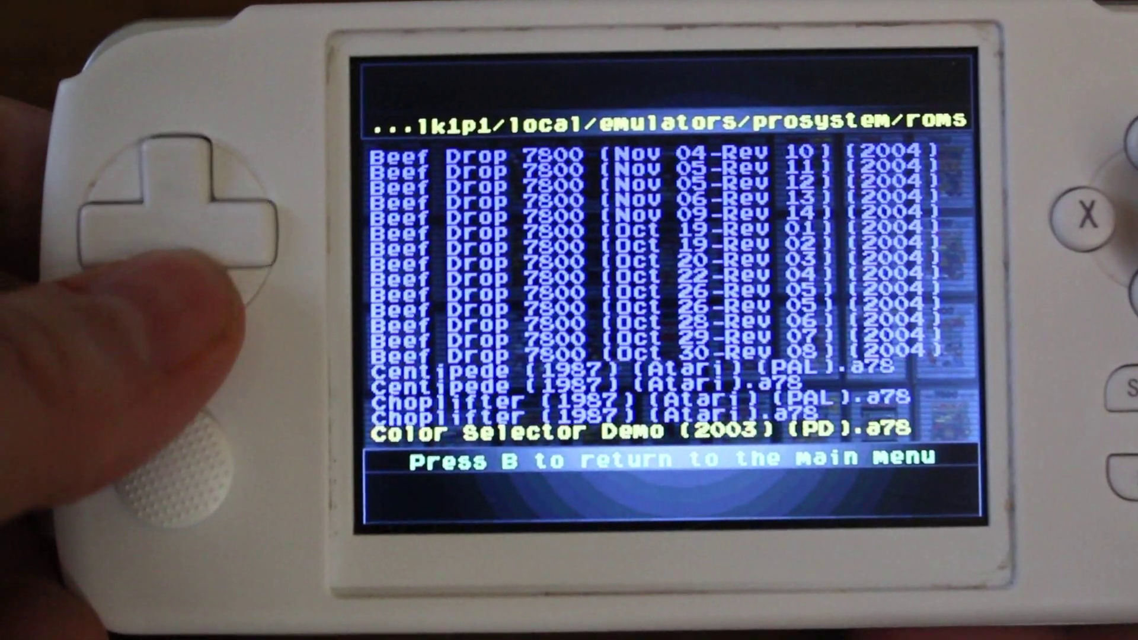
key("Down")
key("Down")
key("Up")
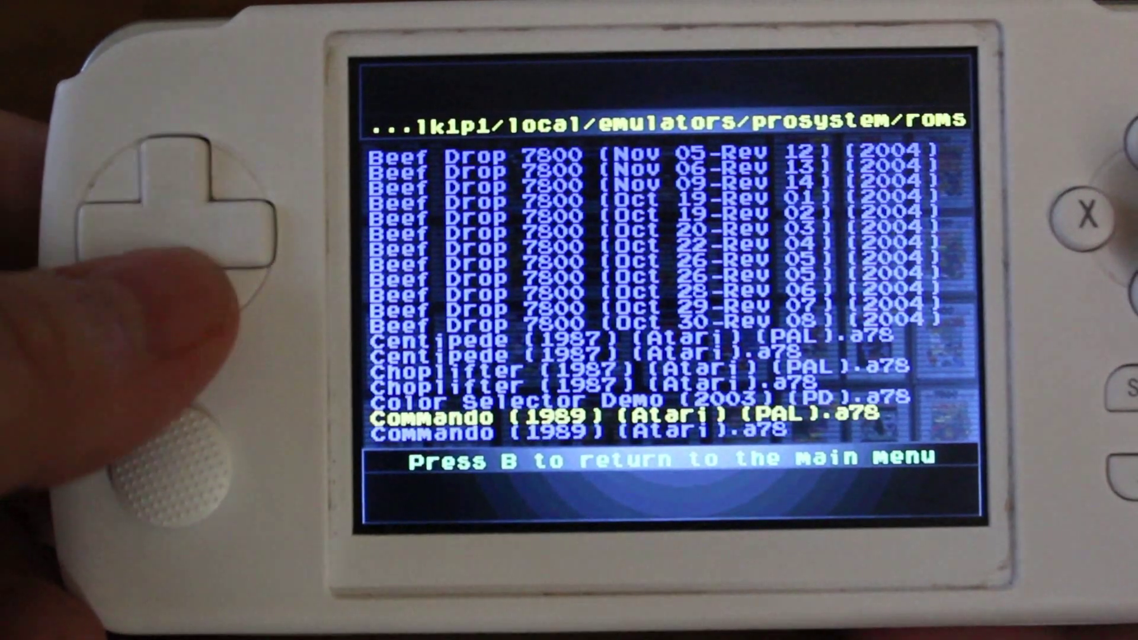
key("Down")
key("Down")
key("Up")
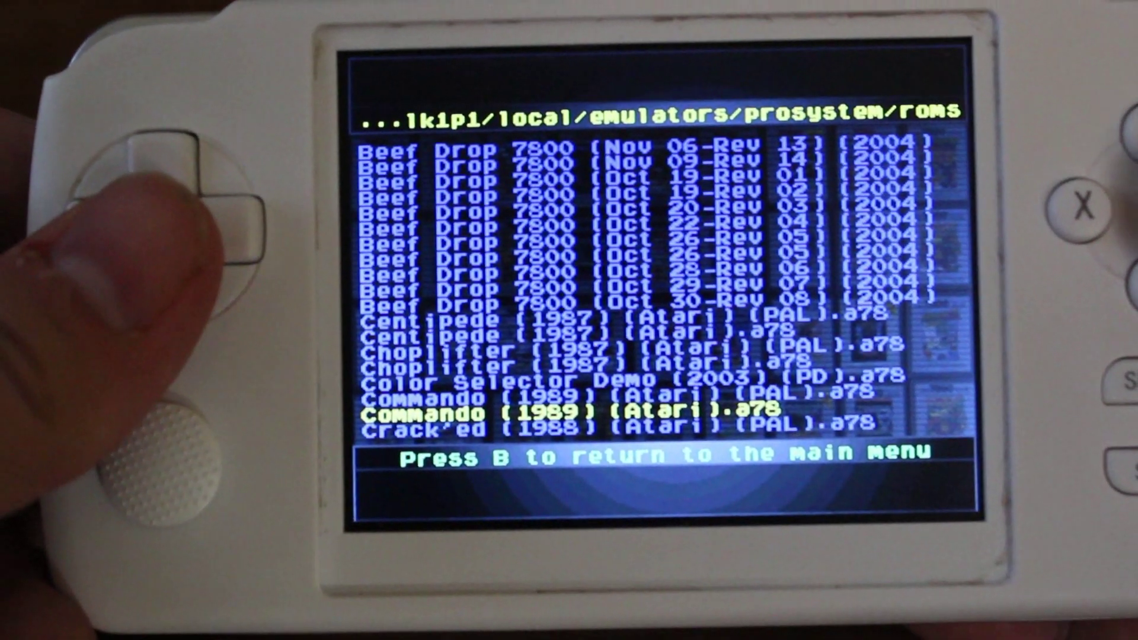
key("Return")
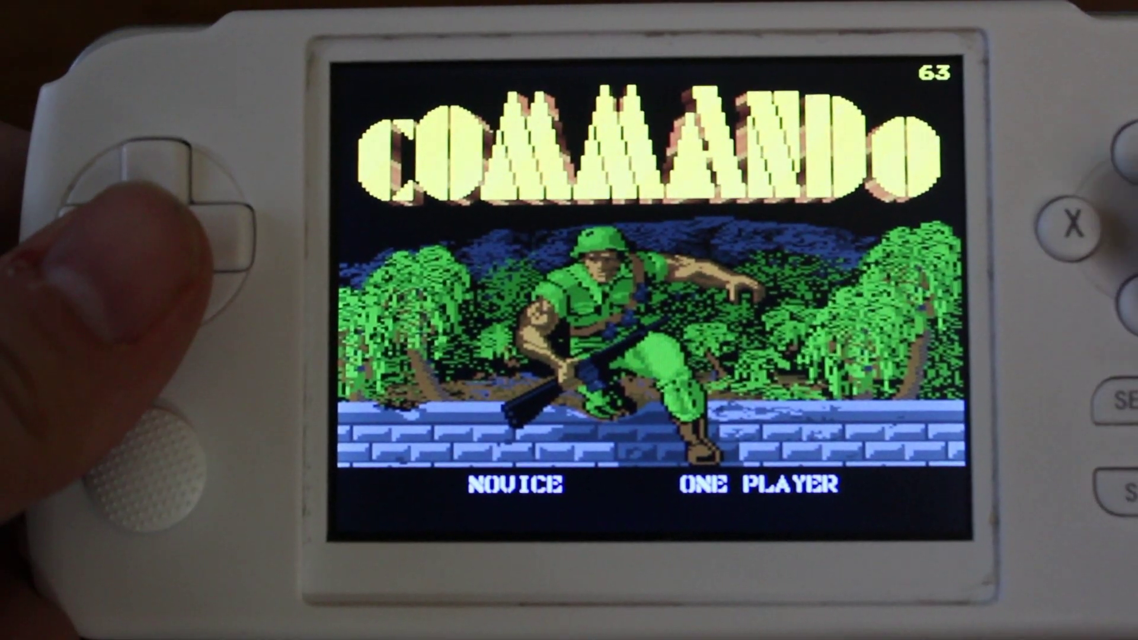
Start a NOVICE, one-player Commando game from the title screen
key("Return")
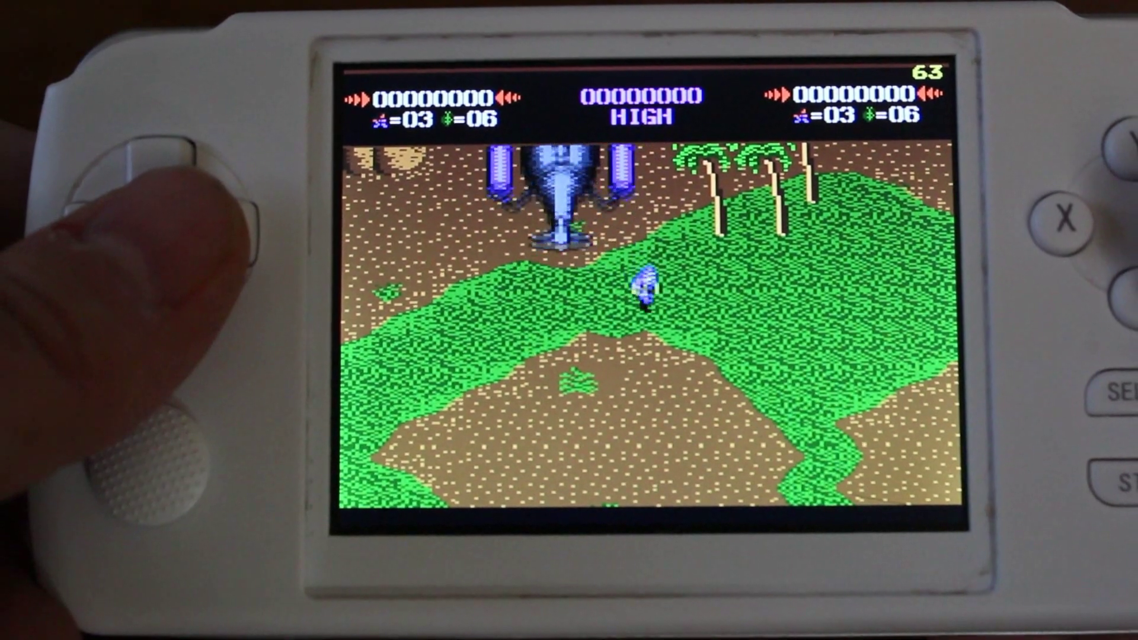
Move the soldier off the drop point and up the jungle, collecting the weapon
key("Down")
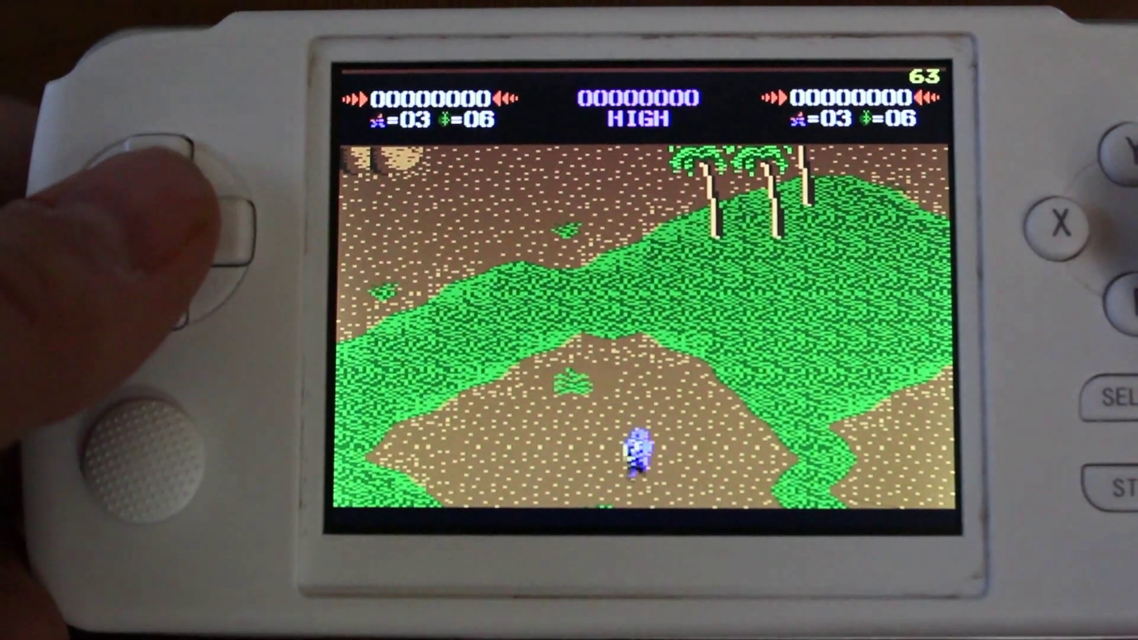
key("Left")
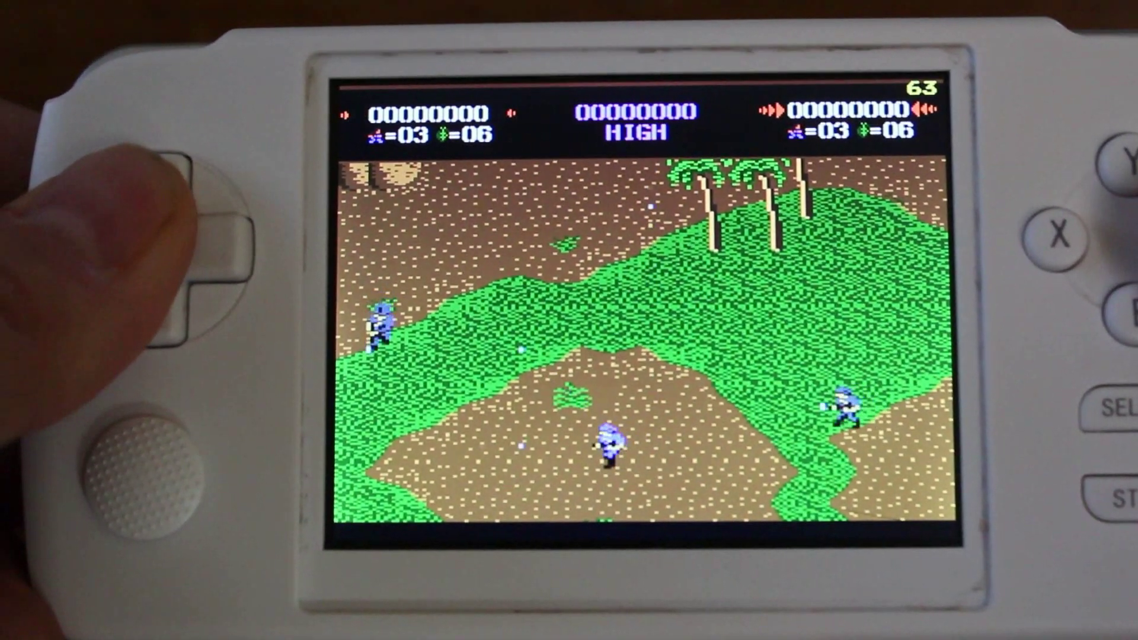
key("Up")
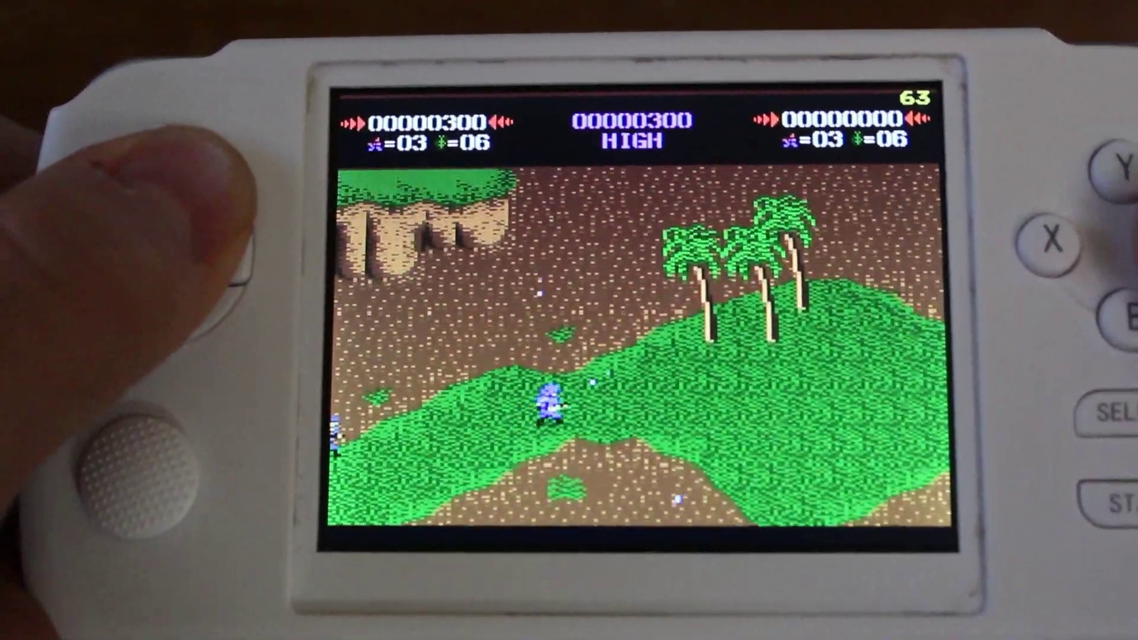
key("Up")
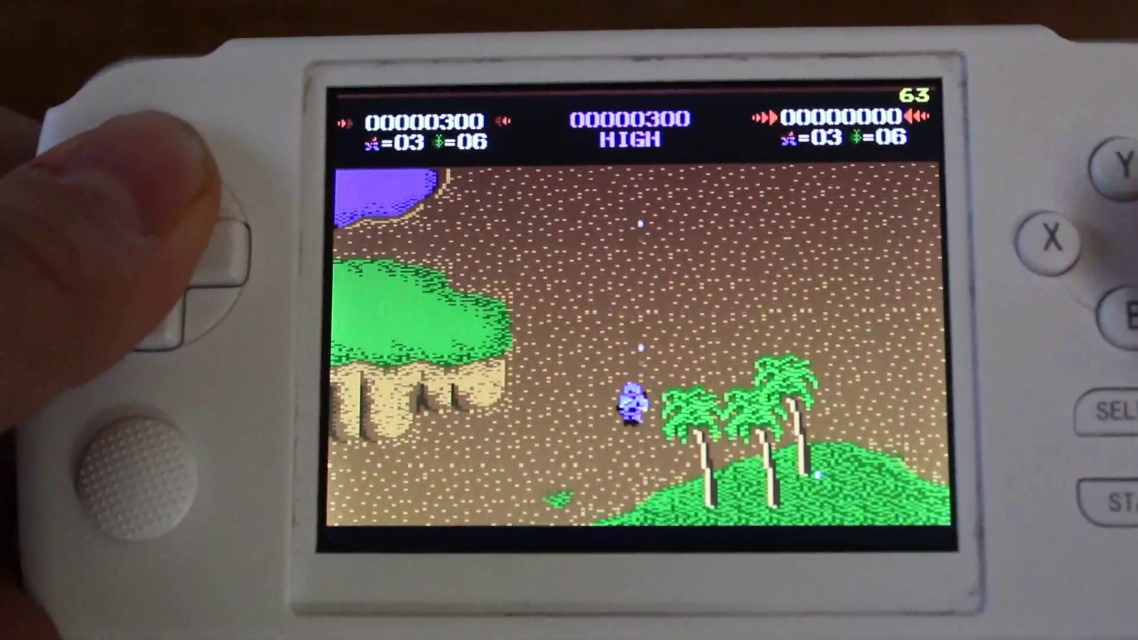
key("Up")
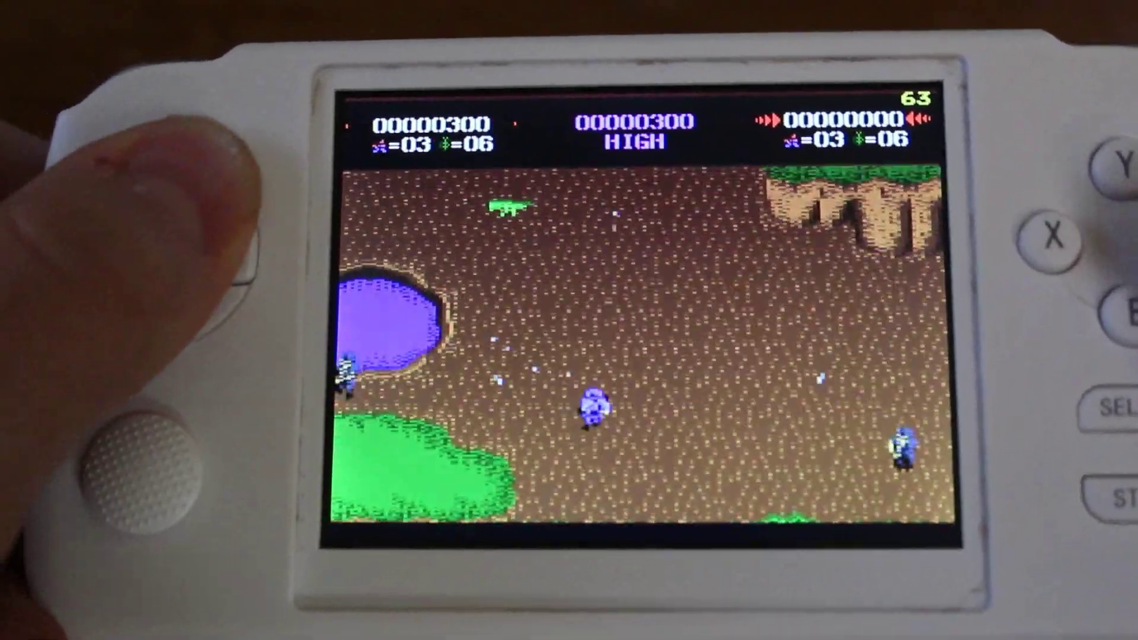
key("Up")
key("Left")
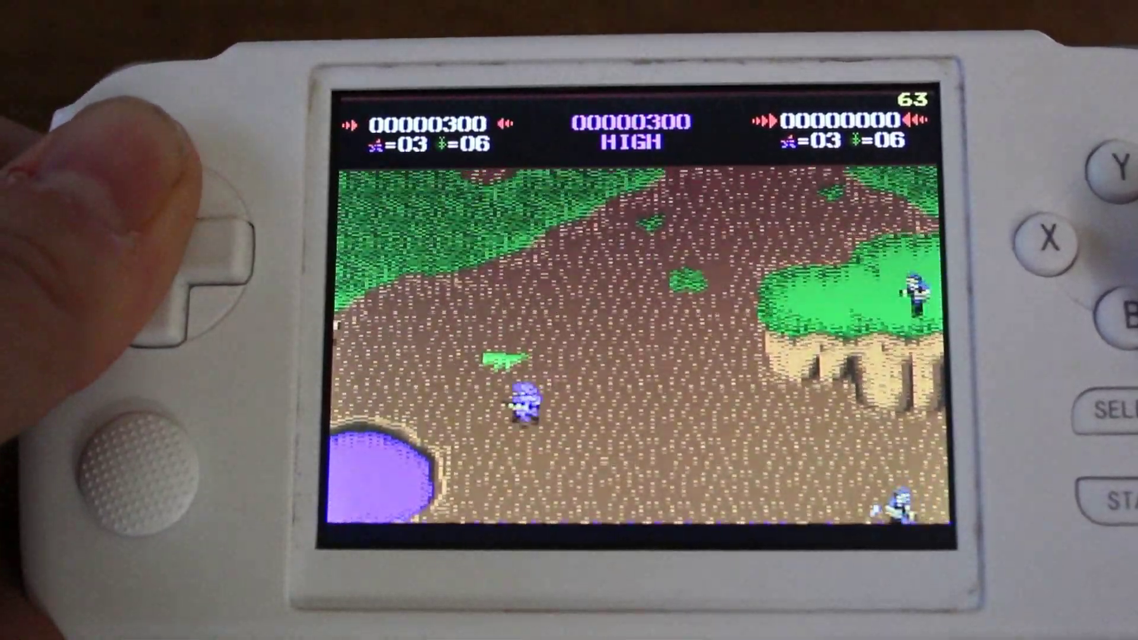
key("Right")
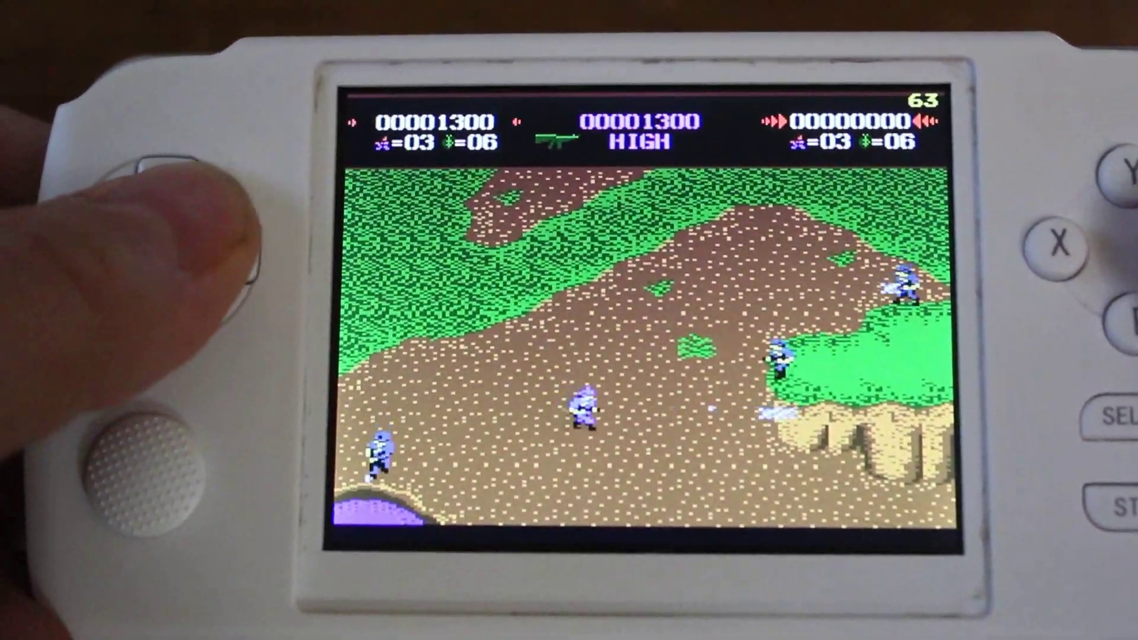
key("Up")
key("Right")
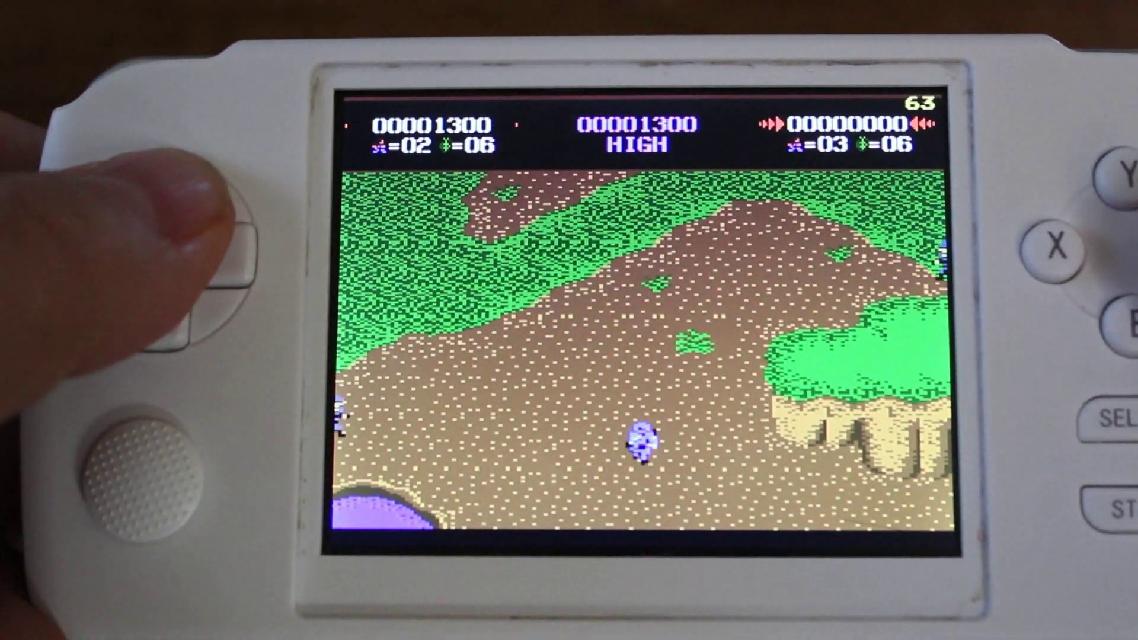
Keep advancing up through the jungle while shooting down enemies
key("Up")
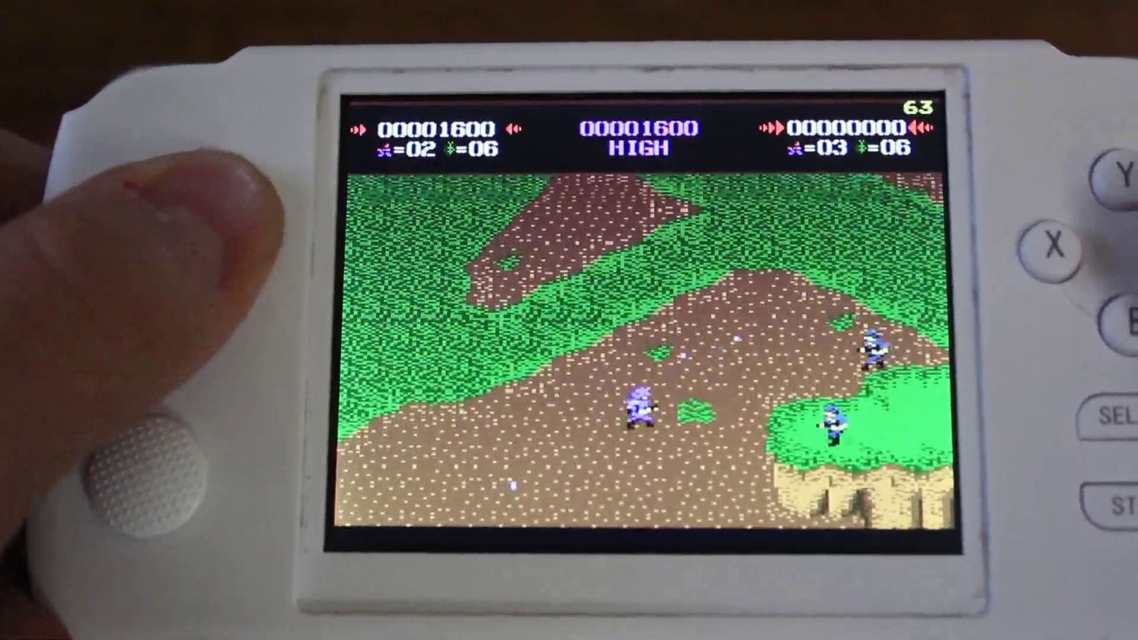
key("Up")
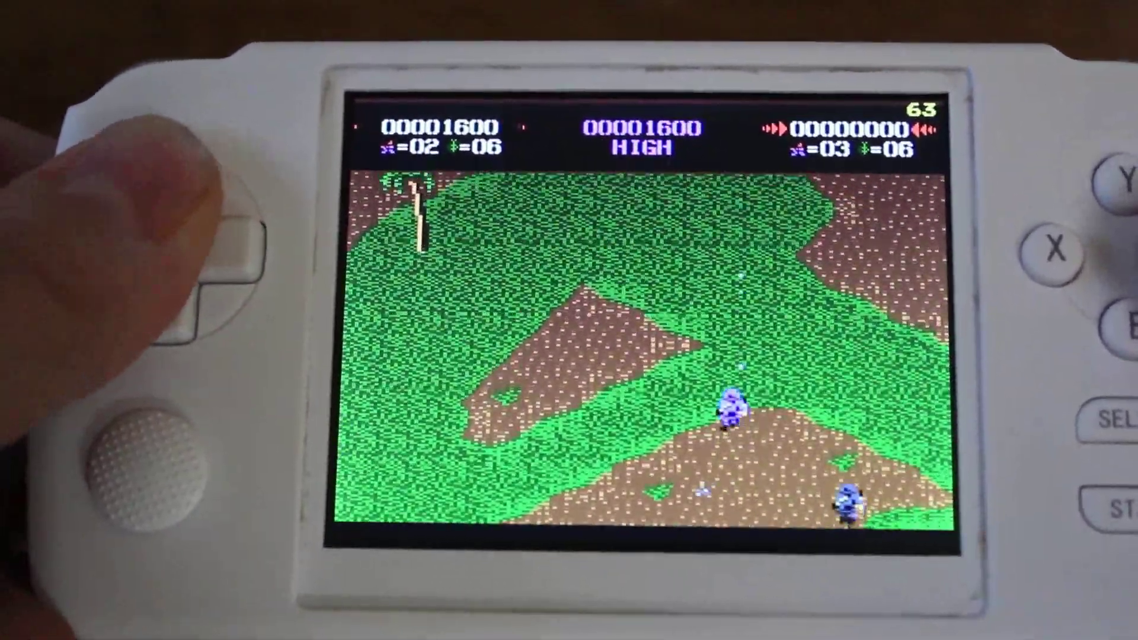
key("Up")
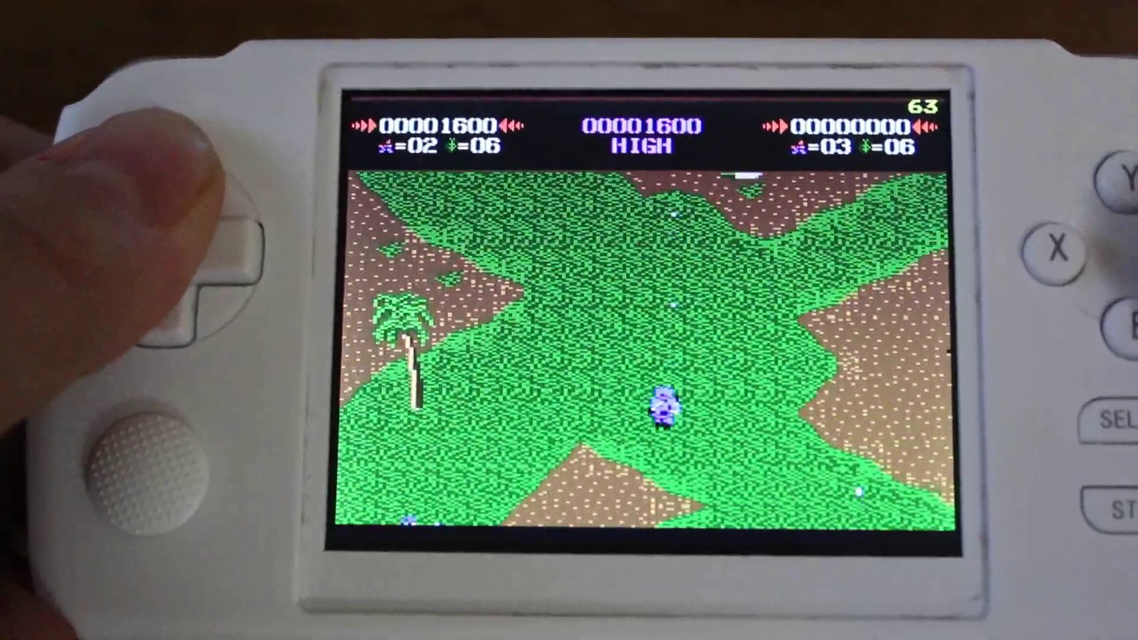
key("Up")
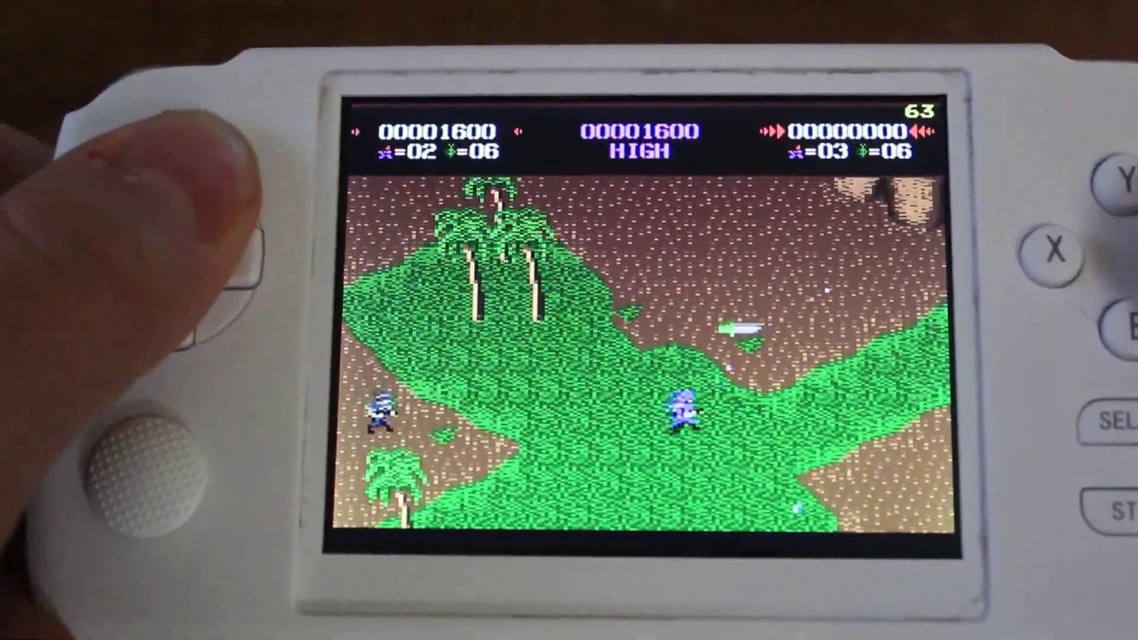
key("Up")
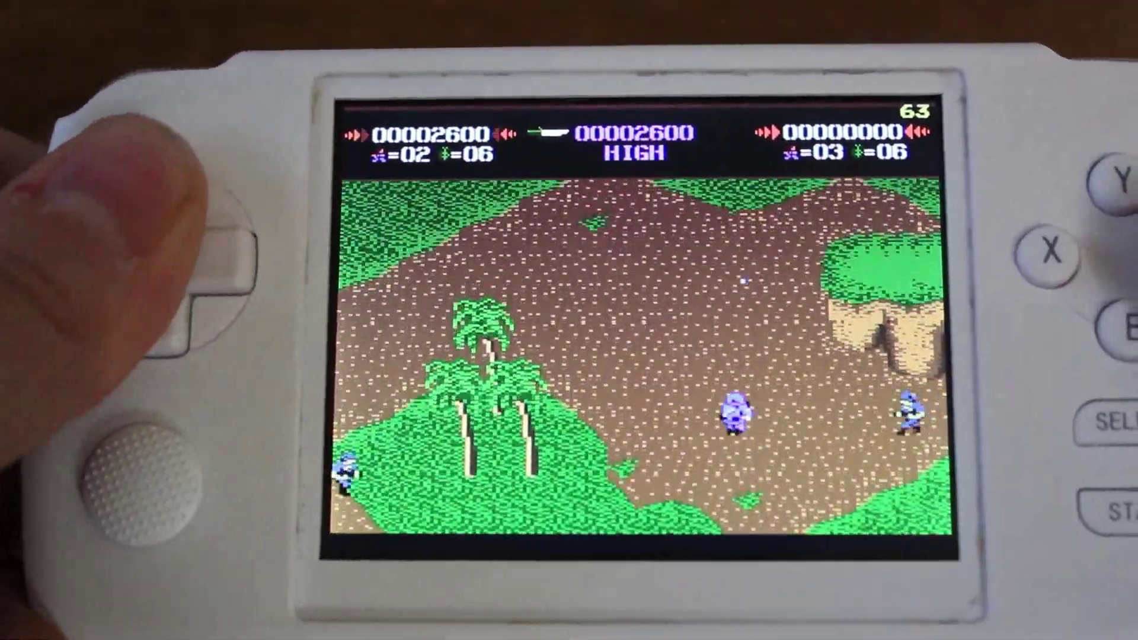
key("Up")
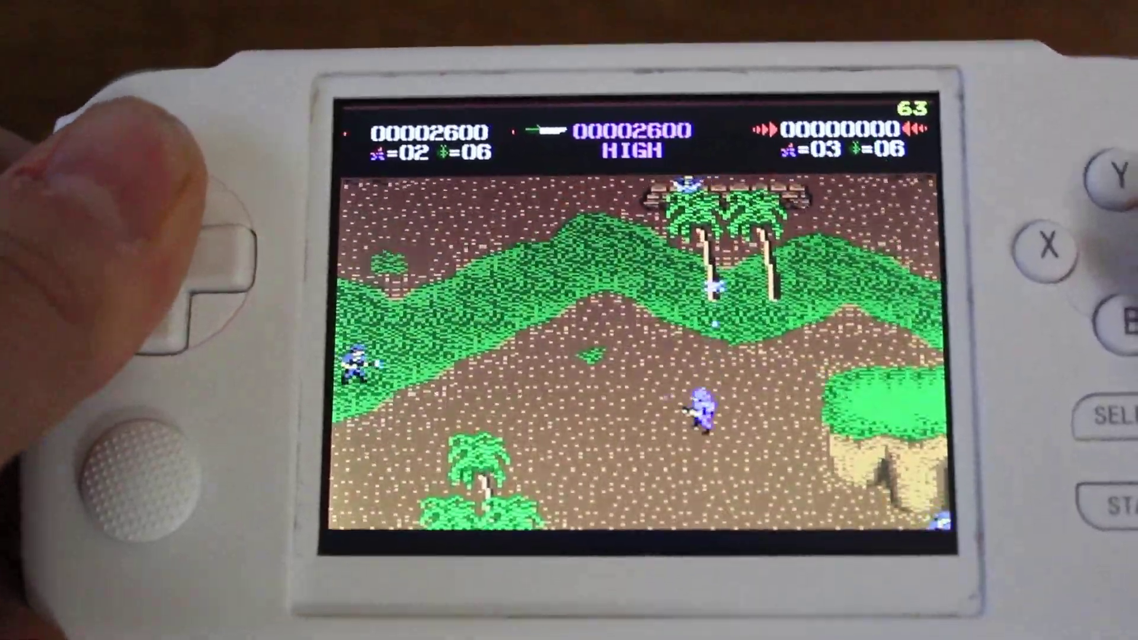
key("Up")
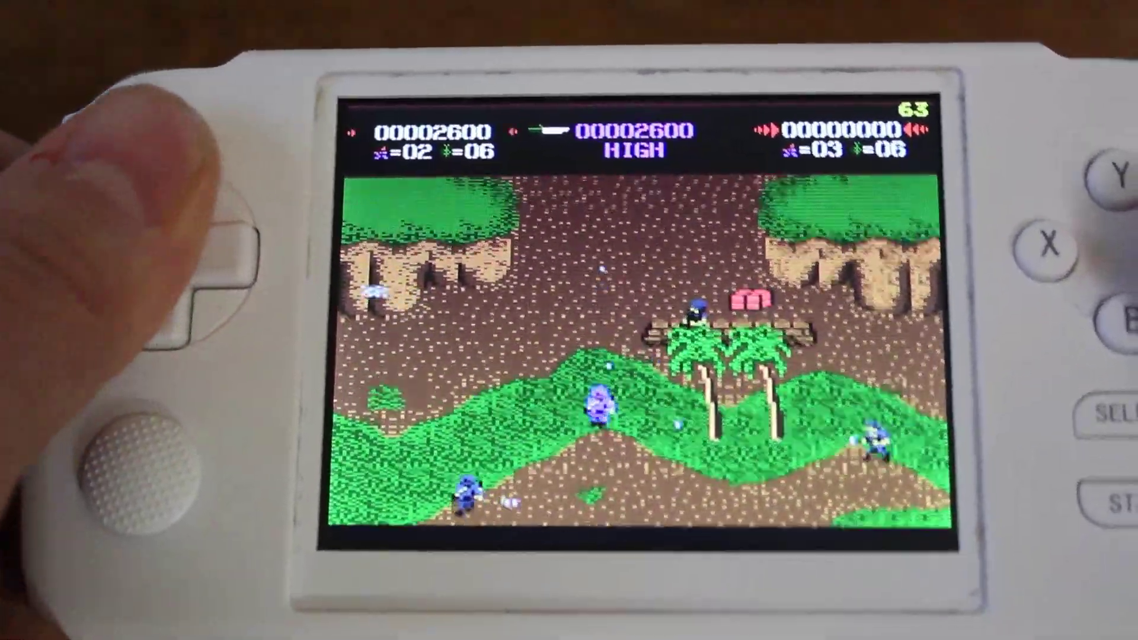
Lob two grenades at enemies ahead and push toward the stone wall
key("Up")
key("x")
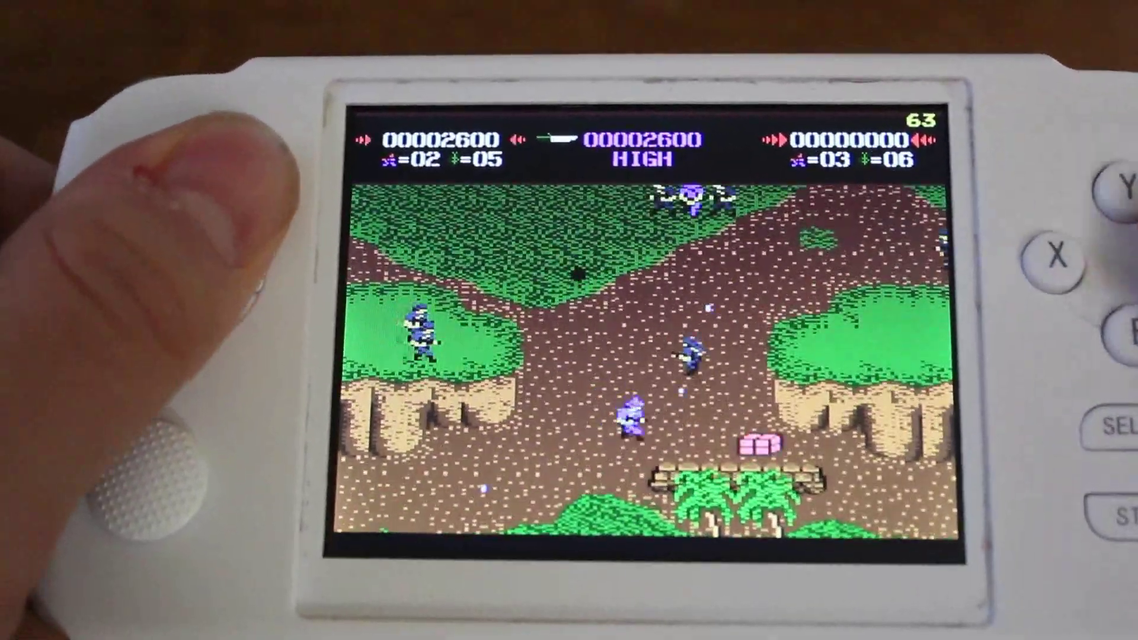
key("Up")
key("x")
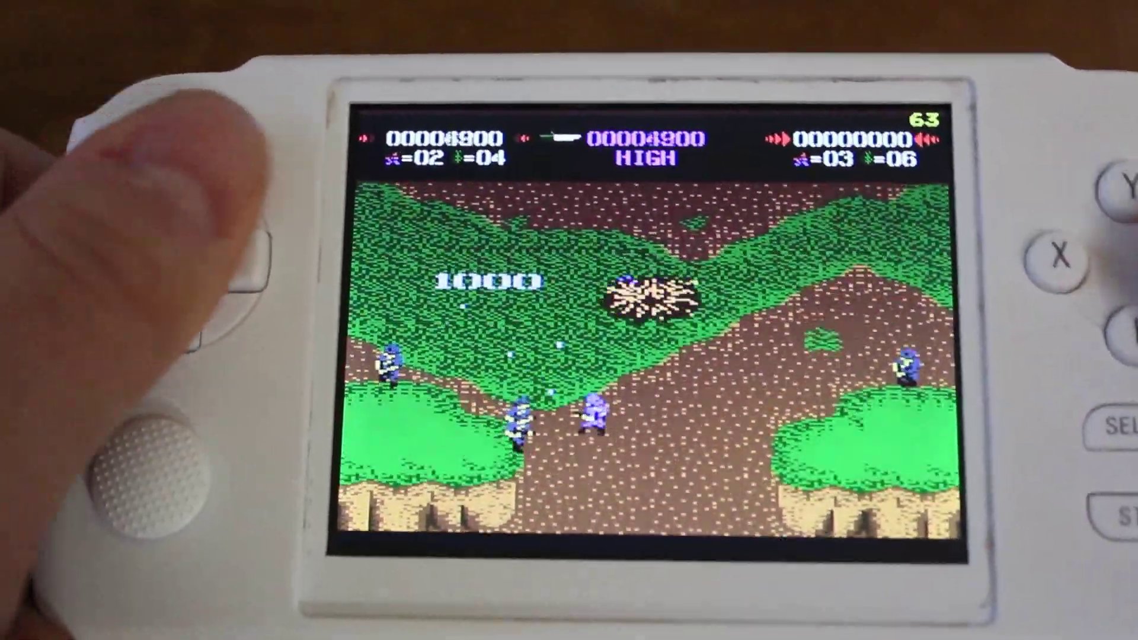
key("Up")
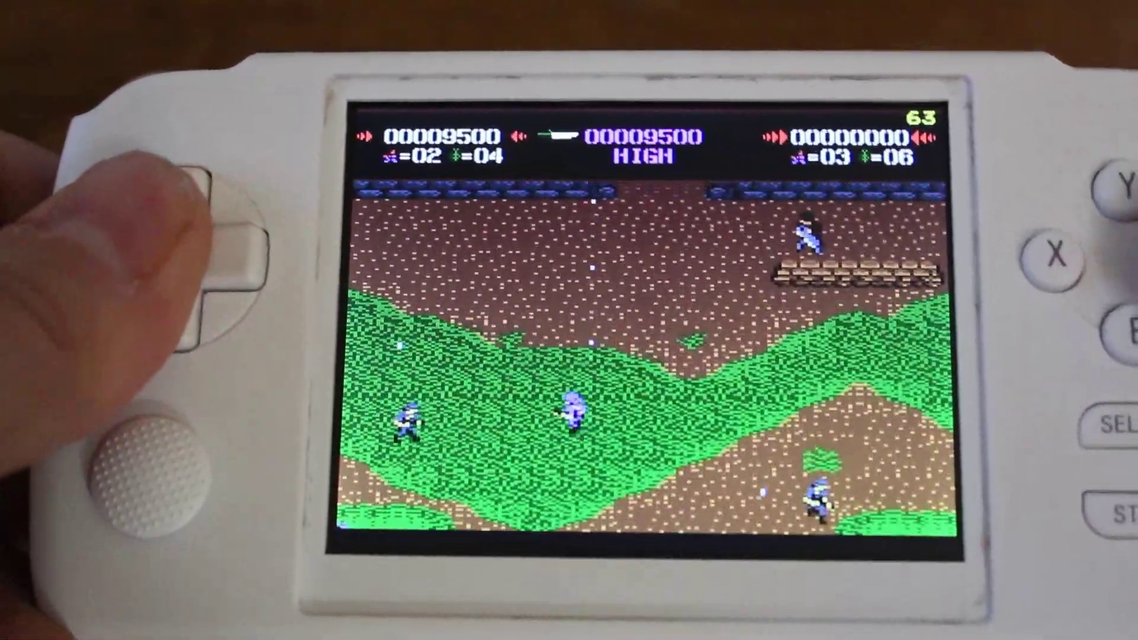
key("Up")
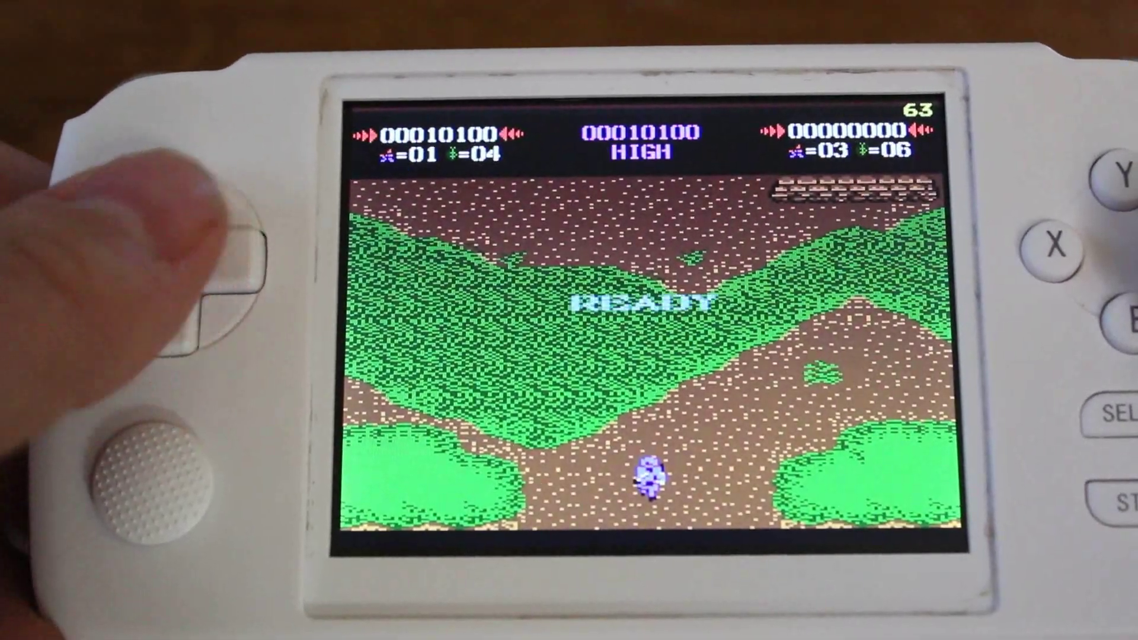
After respawning, march the soldier up to the wall and through its archway
key("Up")
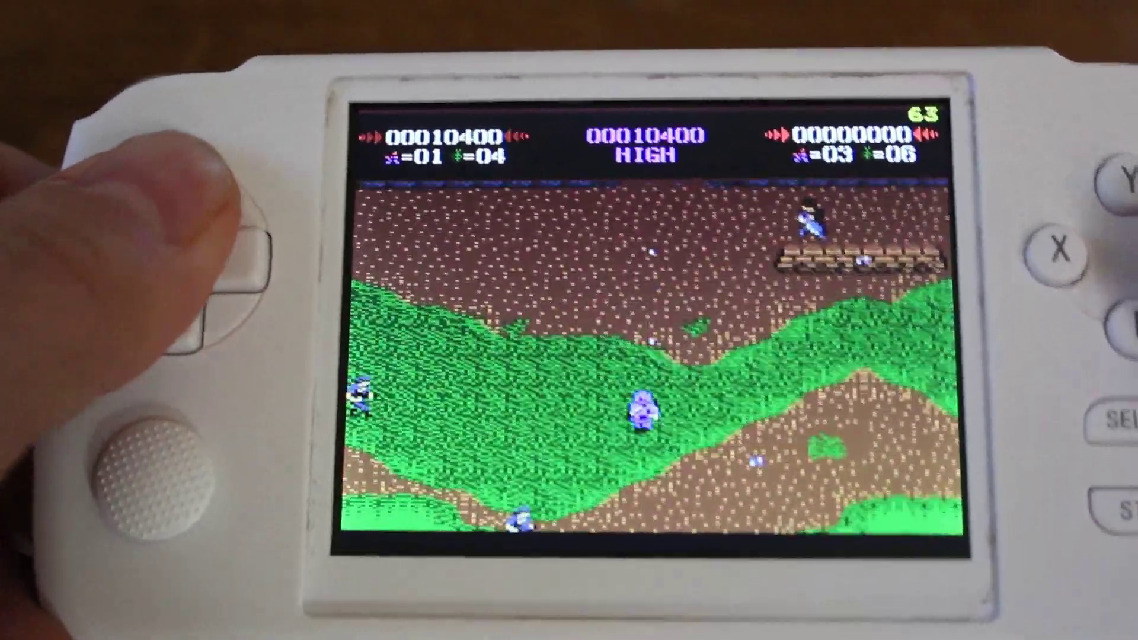
key("Up")
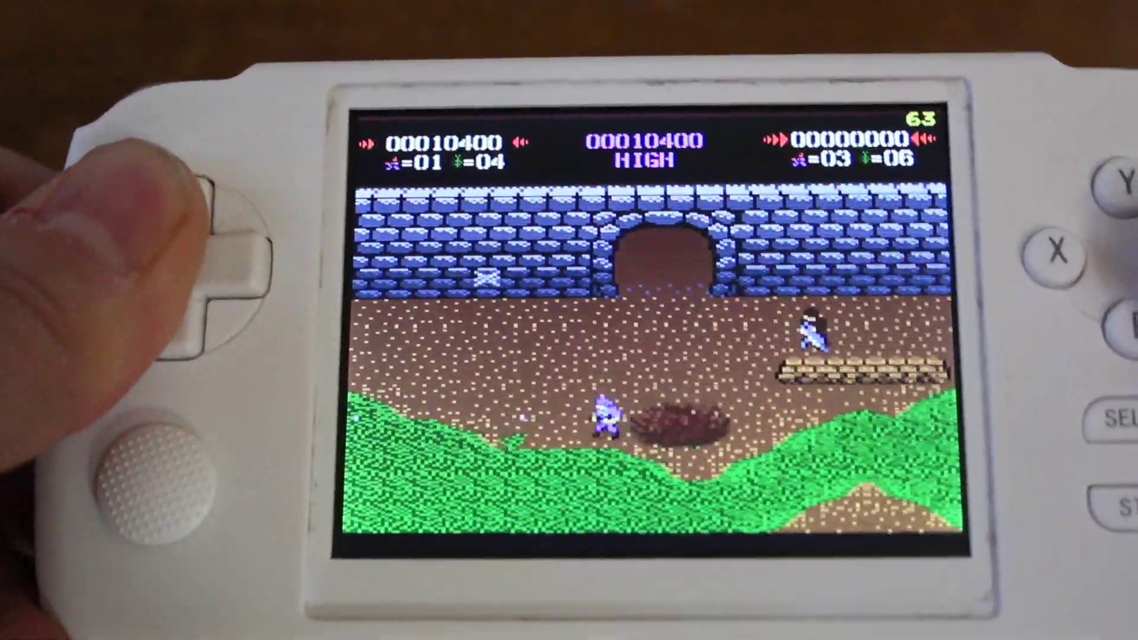
key("Up")
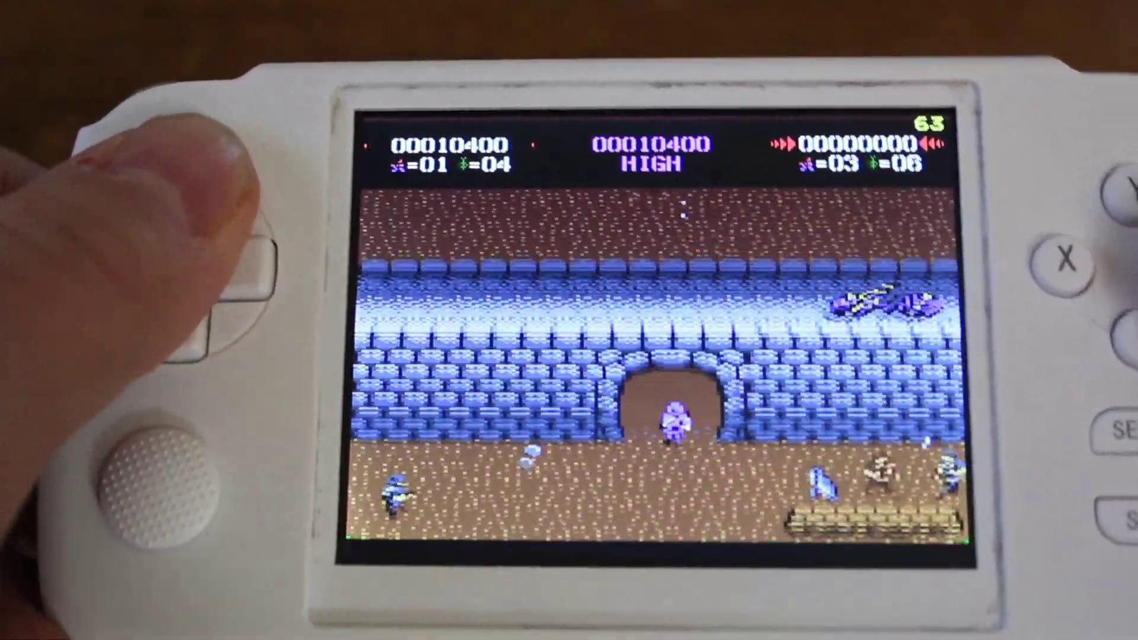
key("Up")
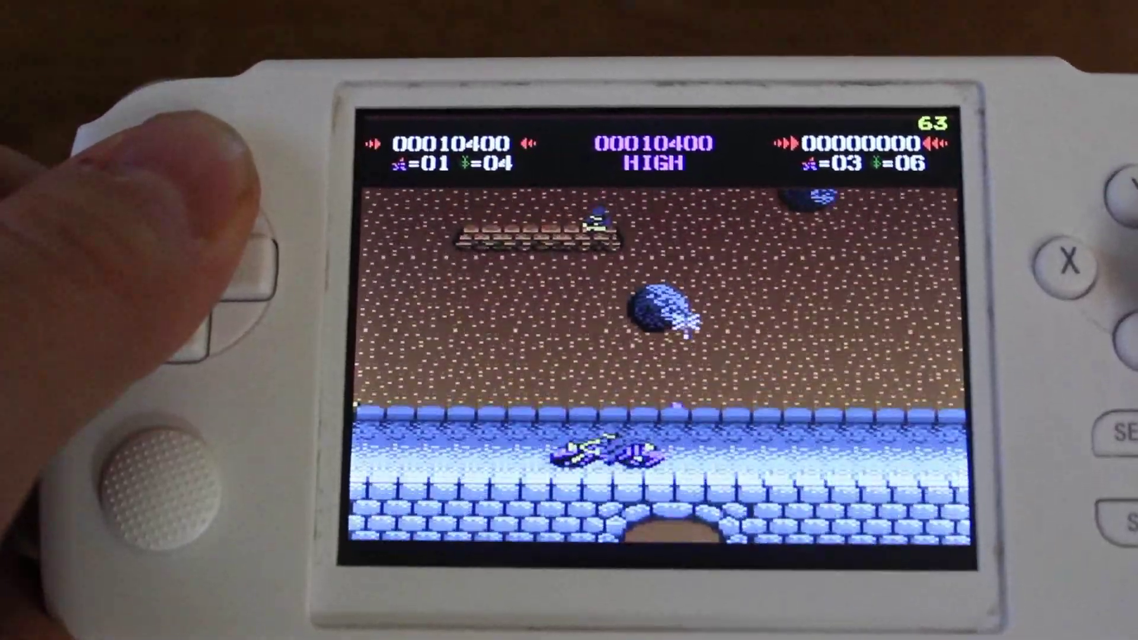
Advance up among the rocks, veering left then right while firing at enemies
key("Up")
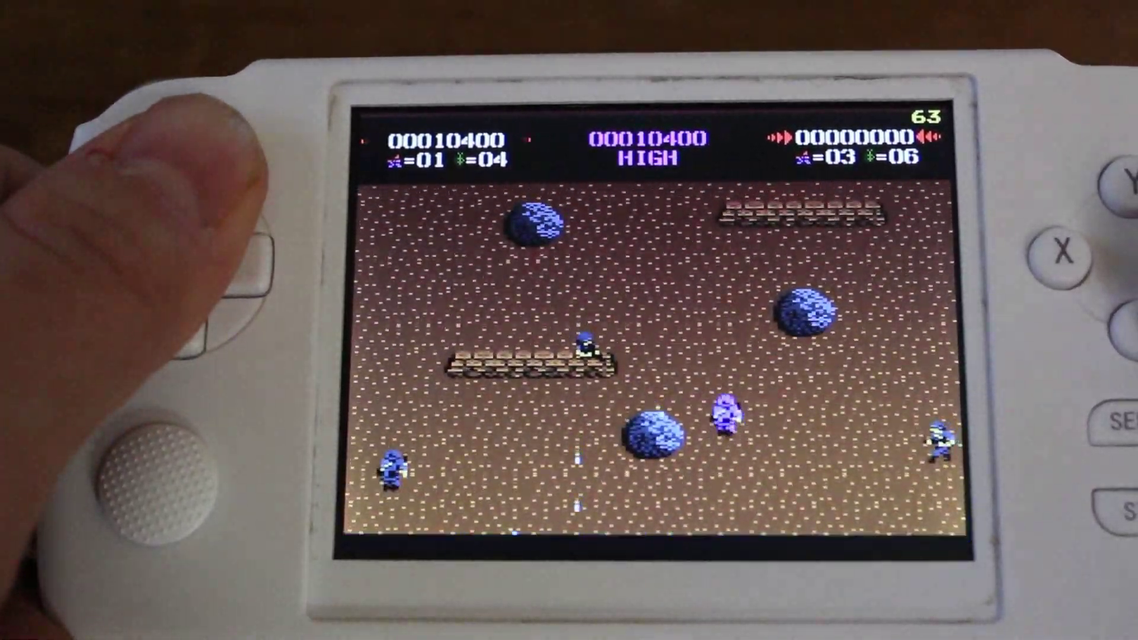
key("Up")
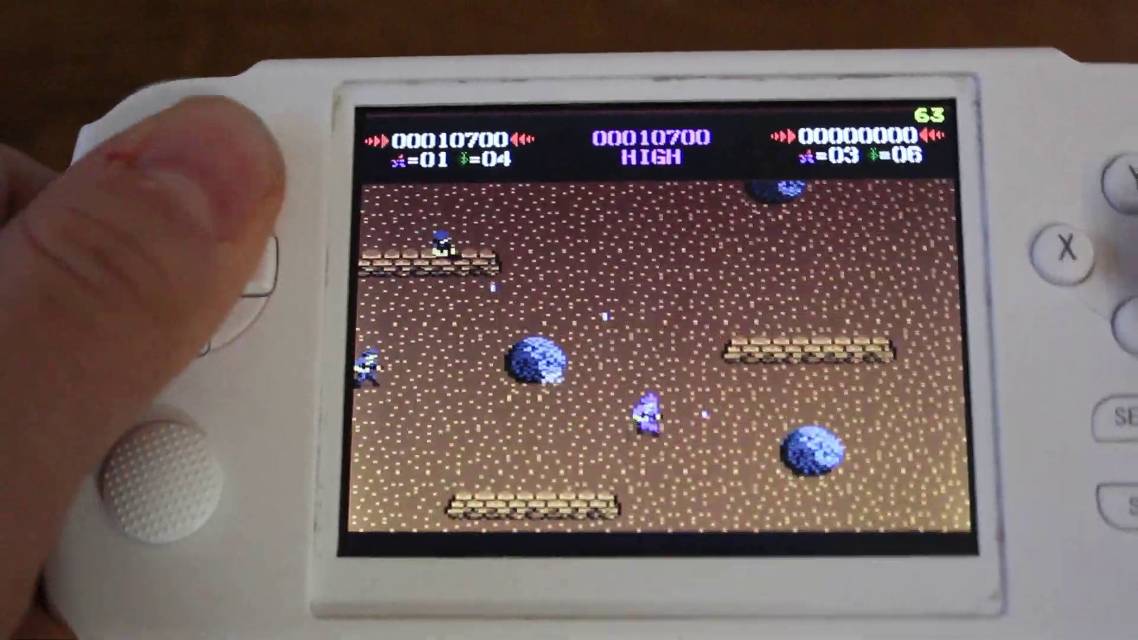
key("Up")
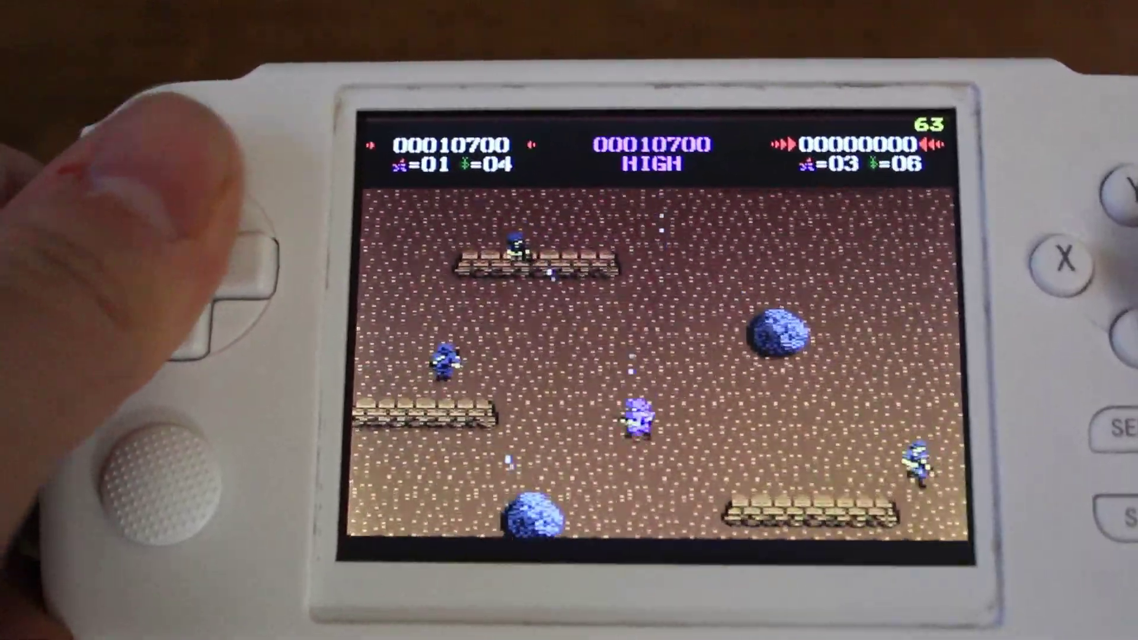
key("Left")
key("Up")
key("Right")
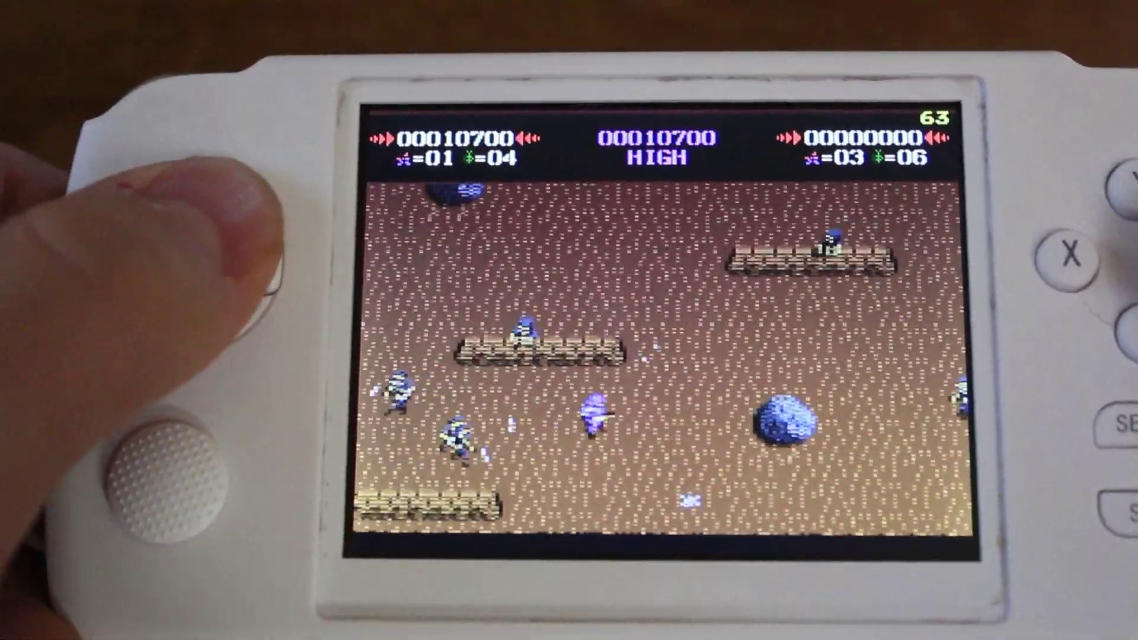
Move right past the platform, shooting enemies for points
key("Up")
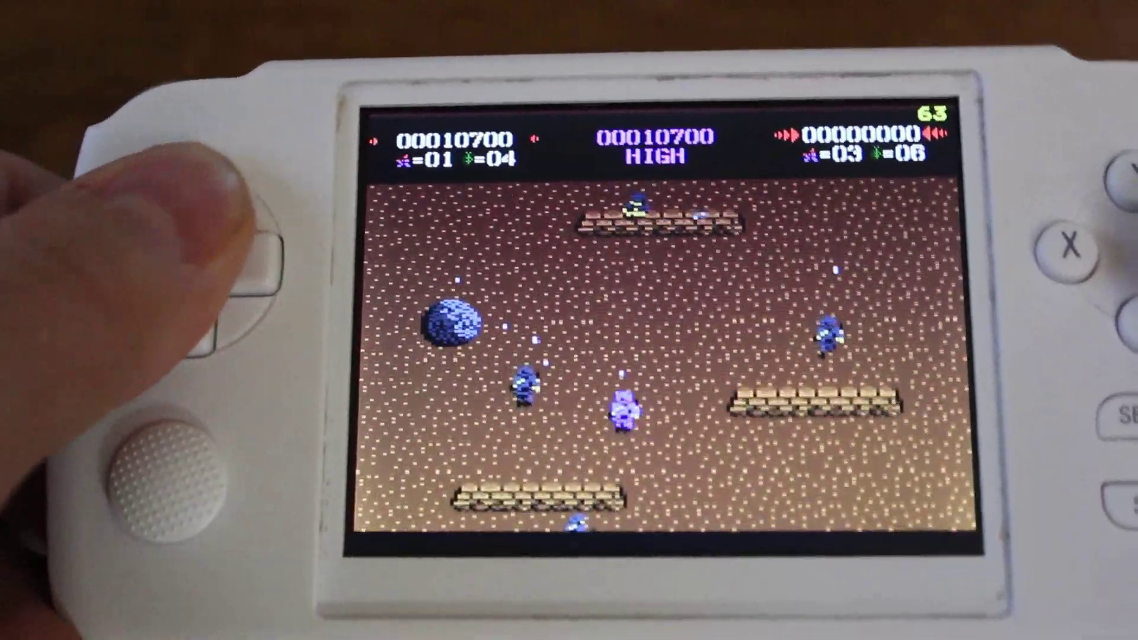
key("Right")
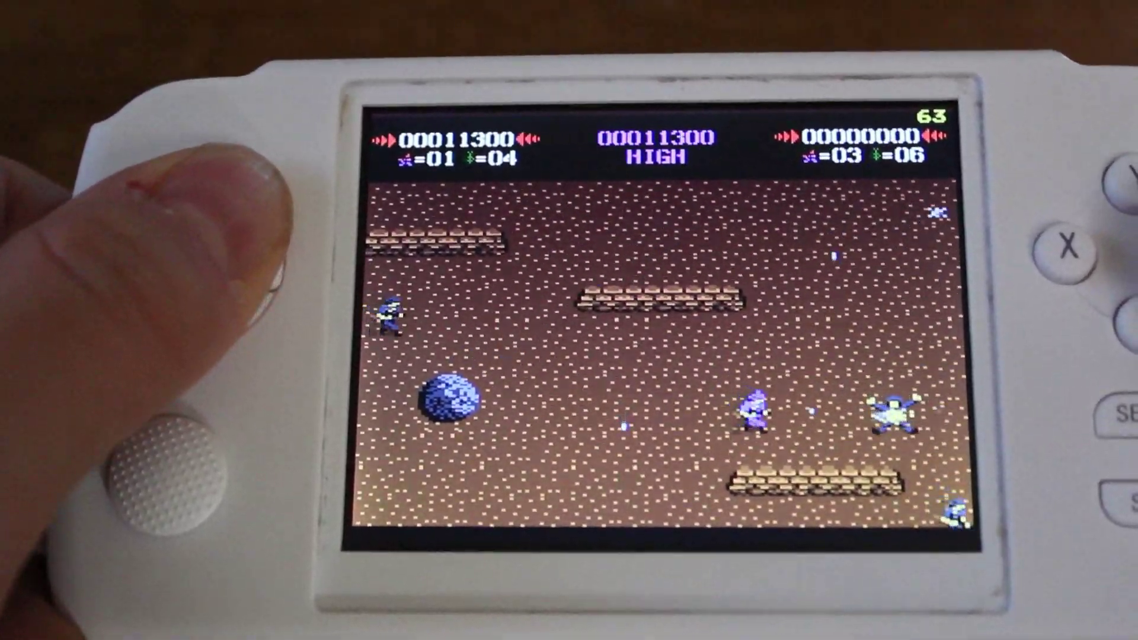
key("Up")
key("Right")
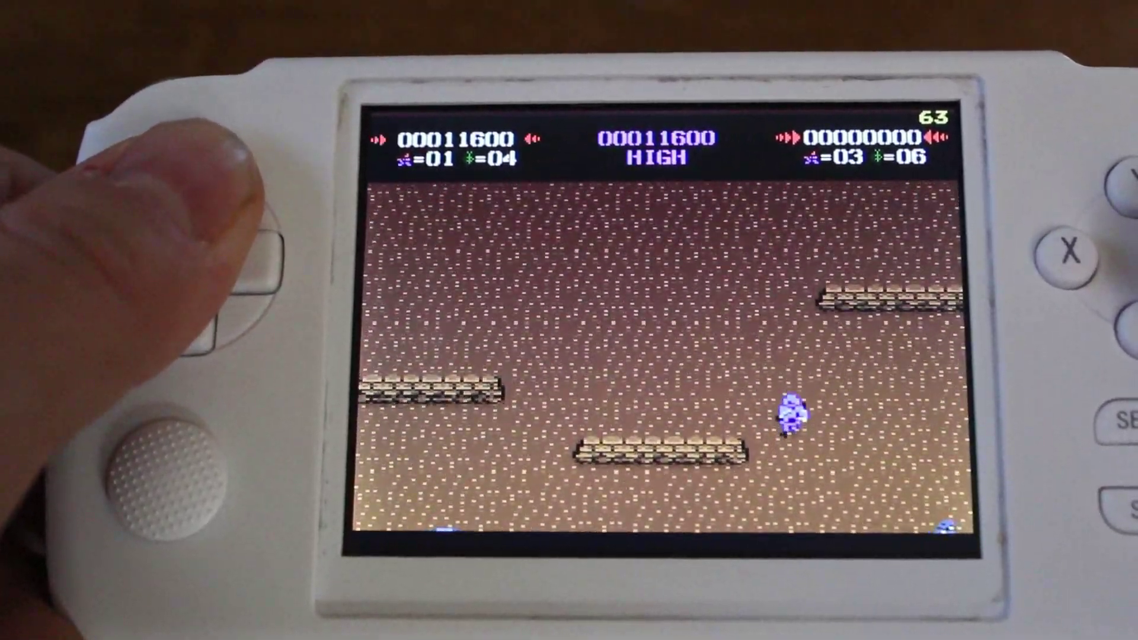
key("Up")
key("Up")
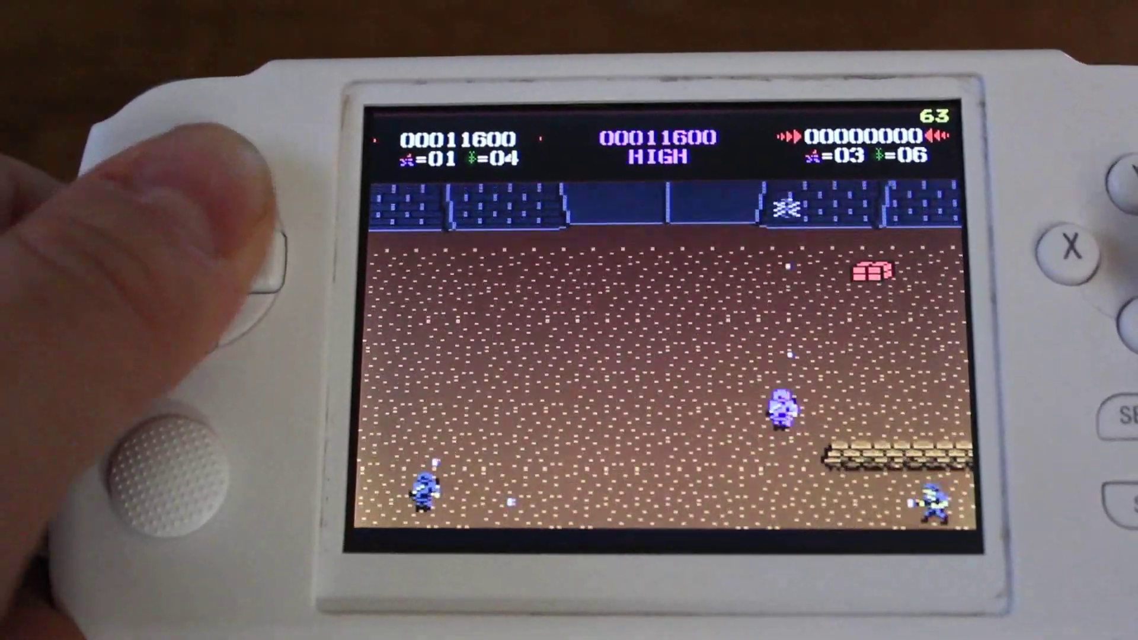
Run right along the bottom, then advance up and right toward the next wall
key("Right")
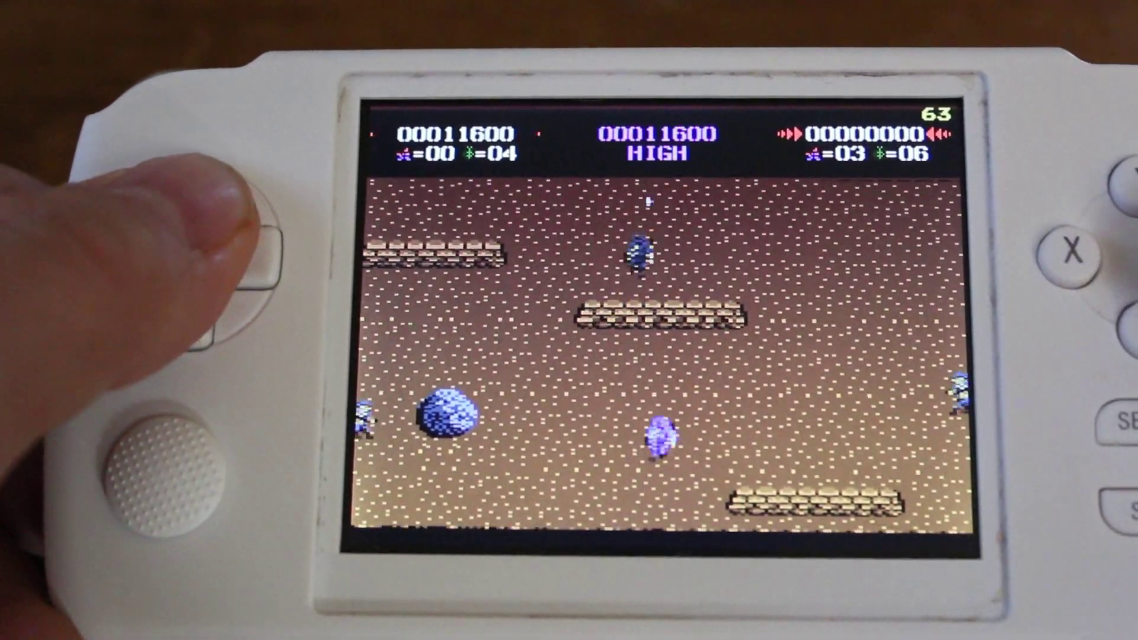
key("Up")
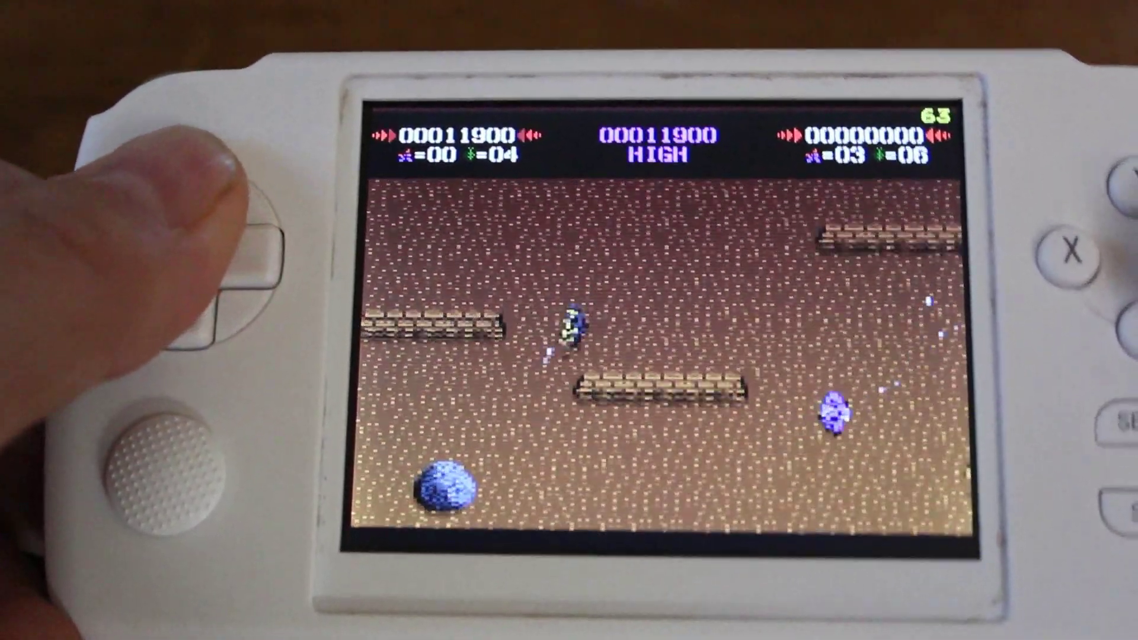
key("Up")
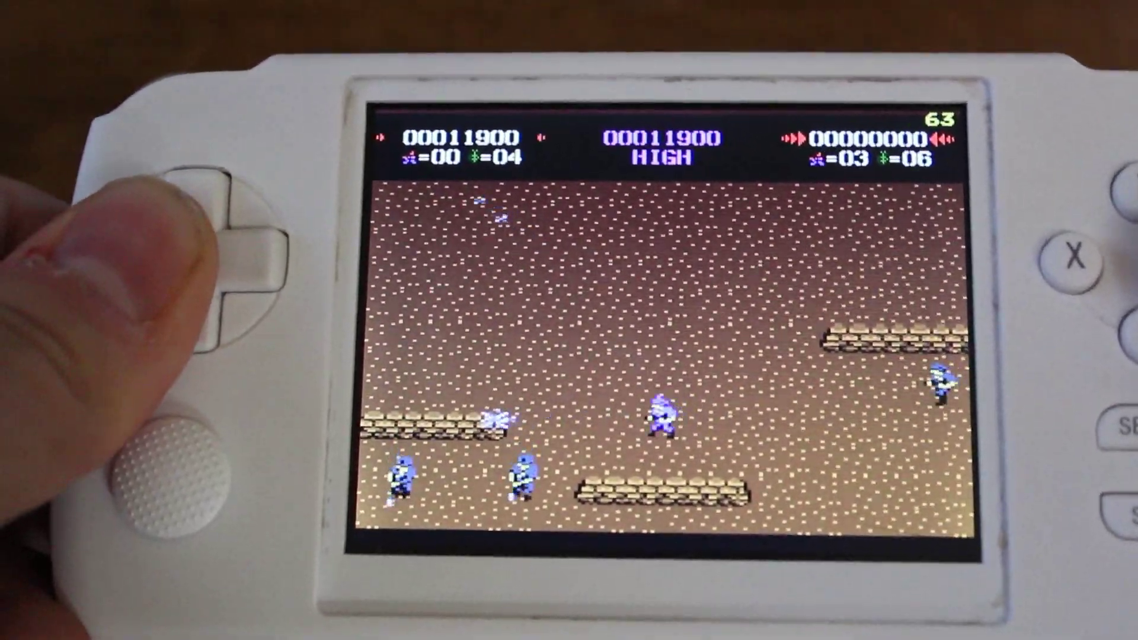
key("Up")
key("Right")
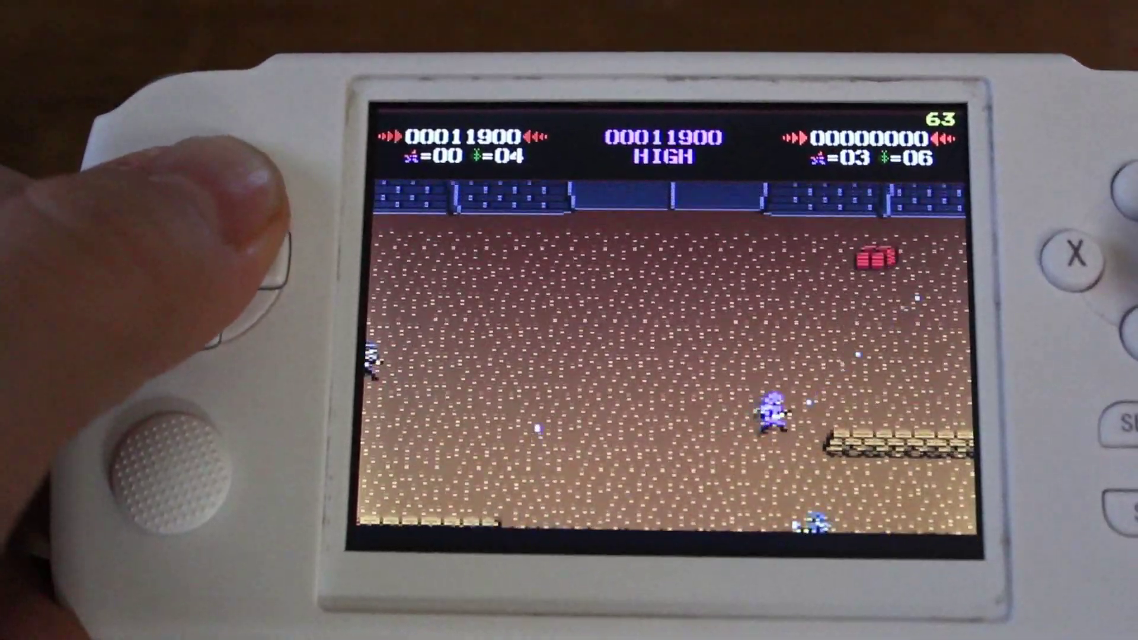
Push up-right into the gate opening firing, then dodge down-left from enemies
key("Up")
key("Right")
key("Up")
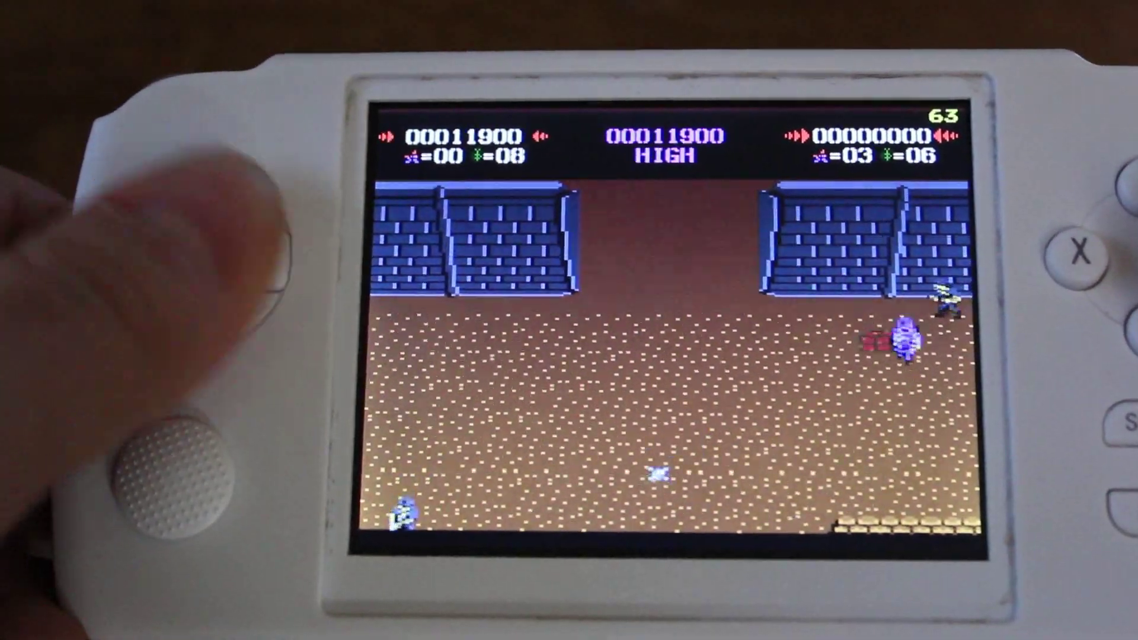
key("Up")
key("Left")
key("Down")
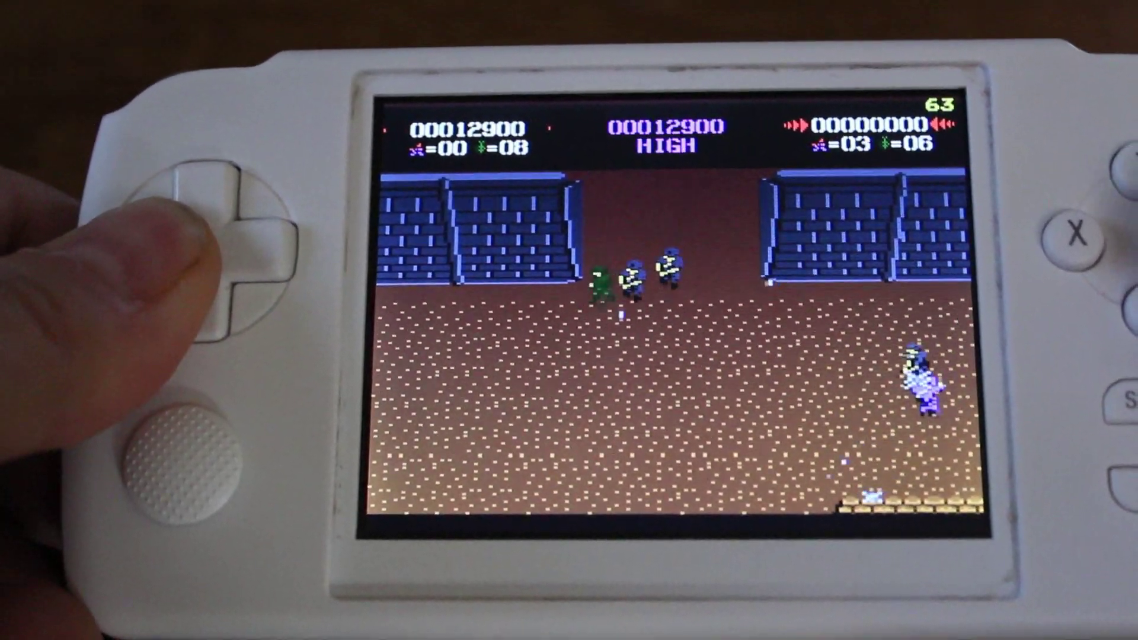